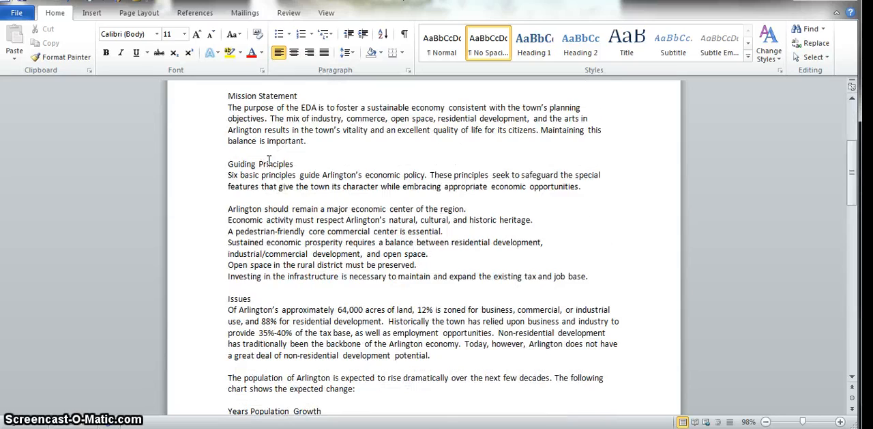
Look through the Arlington report, jumping to the end of the document and back to its beginning.
{"action": "scroll", "coordinate": [269, 160], "scroll_direction": "down", "scroll_amount": 9}
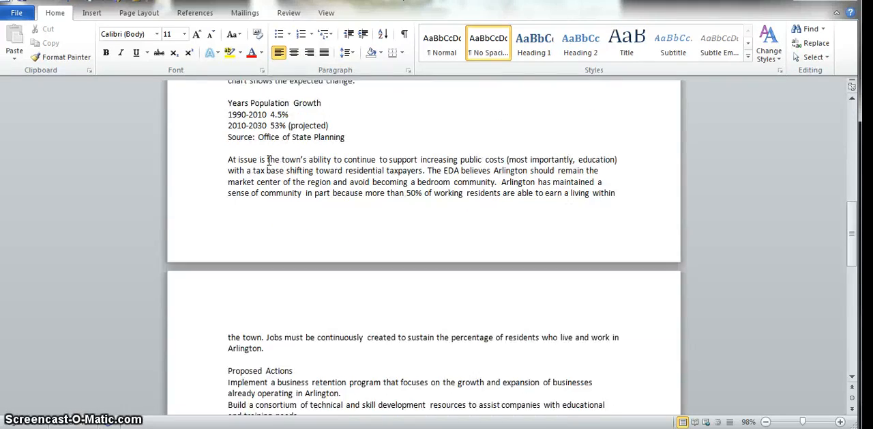
{"action": "left_click_drag", "start_coordinate": [852, 230], "coordinate": [855, 92]}
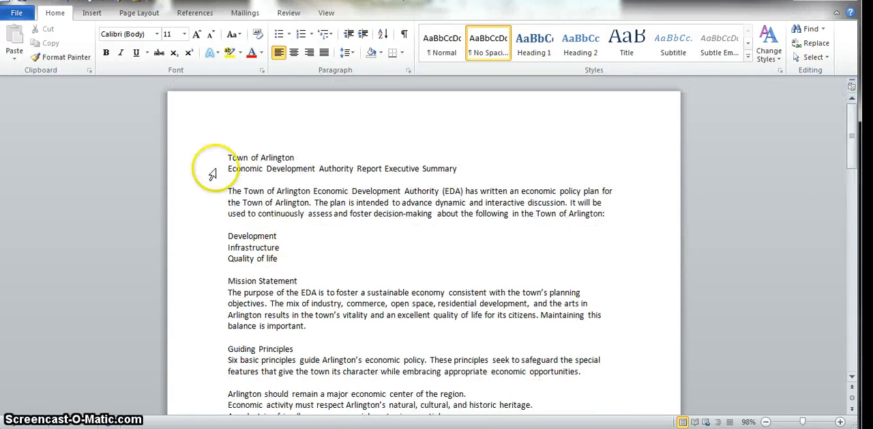
{"action": "left_click", "coordinate": [227, 155]}
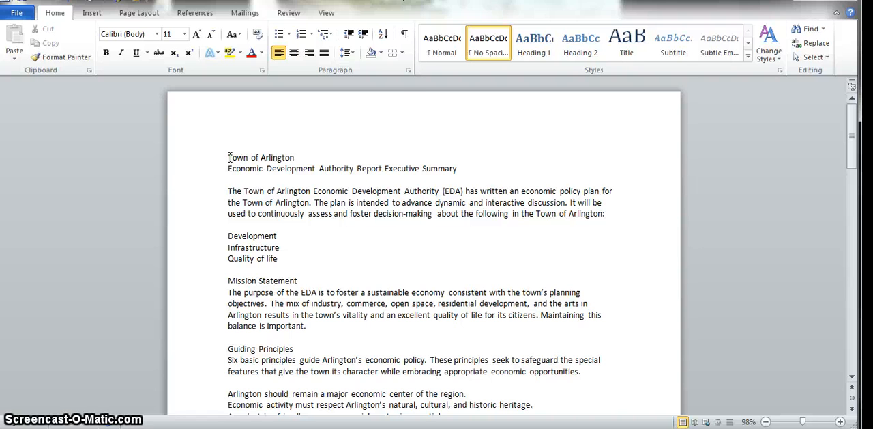
{"action": "key", "text": "ctrl+End"}
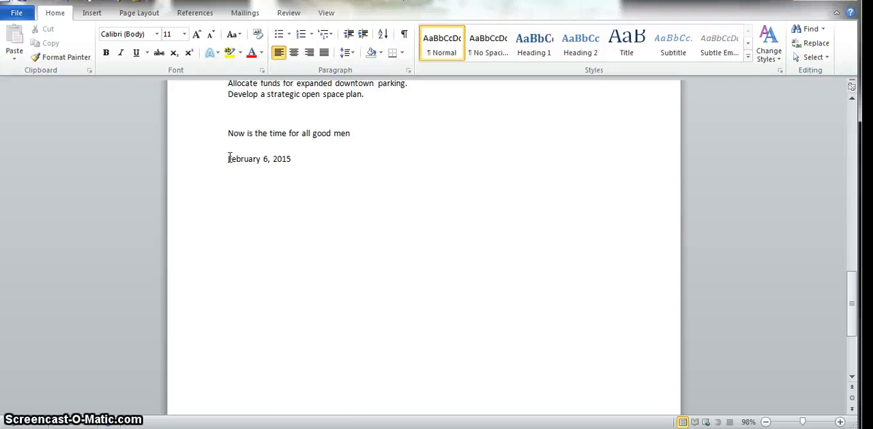
{"action": "key", "text": "ctrl+Home"}
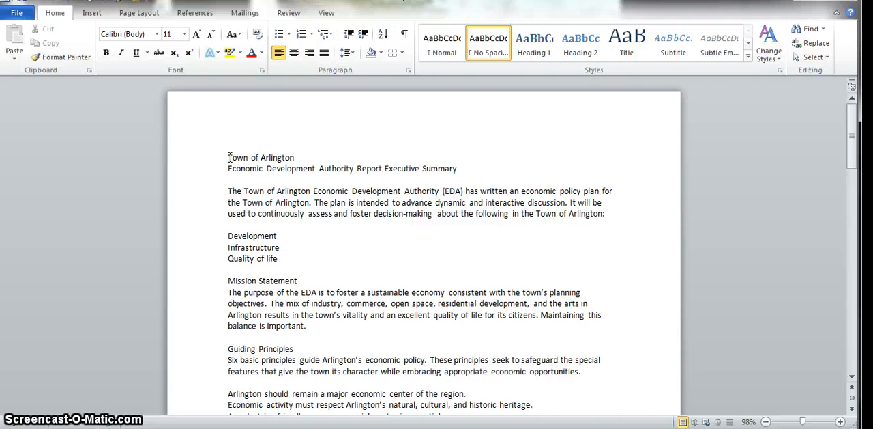
{"action": "scroll", "coordinate": [229, 157], "scroll_direction": "down", "scroll_amount": 10}
{"action": "scroll", "coordinate": [229, 158], "scroll_direction": "up", "scroll_amount": 10}
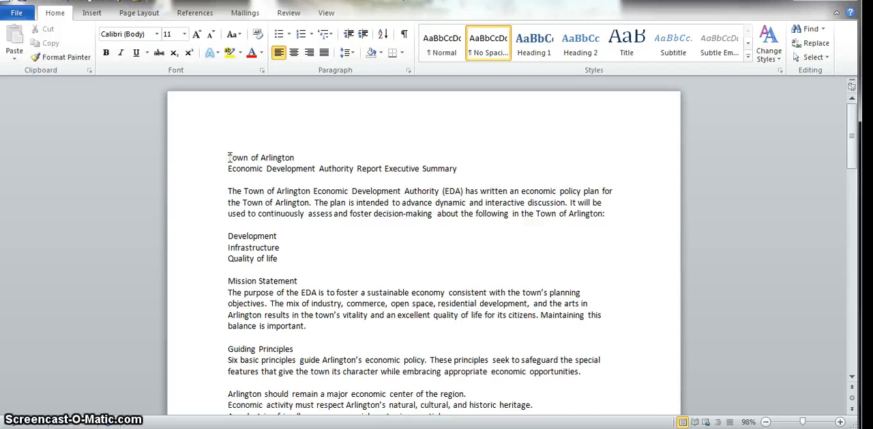
Bring up the Go To options for entering a page number, and close them without jumping anywhere.
{"action": "key", "text": "ctrl+g"}
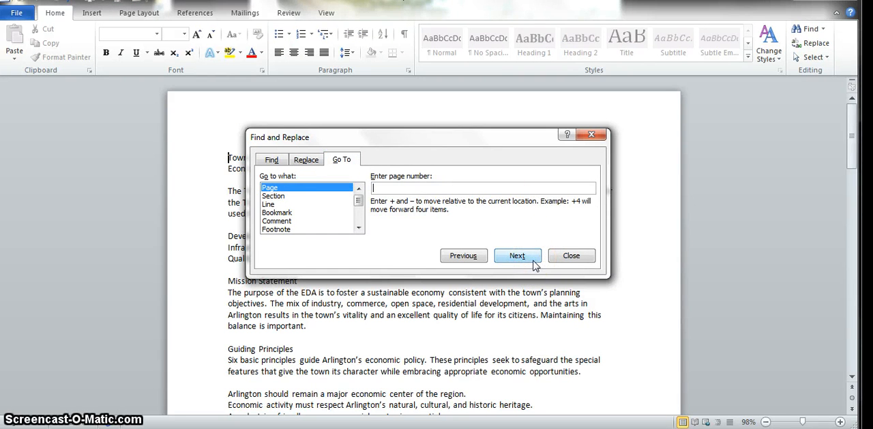
{"action": "left_click", "coordinate": [570, 257]}
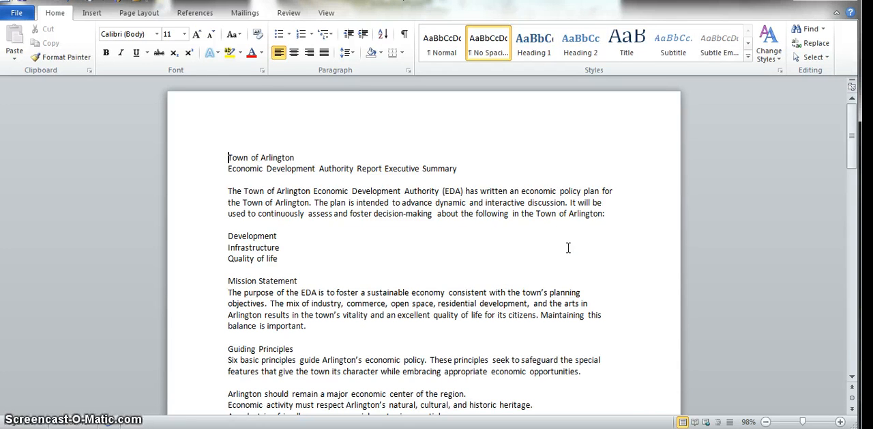
{"action": "left_click", "coordinate": [567, 246]}
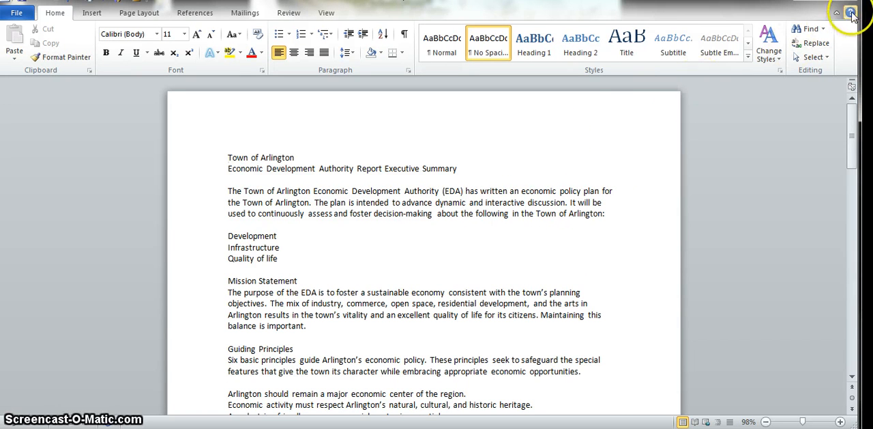
Search the document for the word "cultural" and close the search.
{"action": "left_click", "coordinate": [810, 30]}
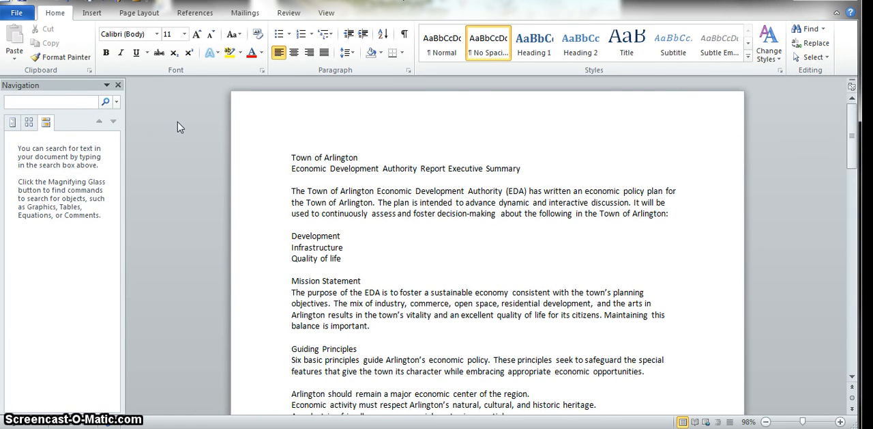
{"action": "type", "text": "culta"}
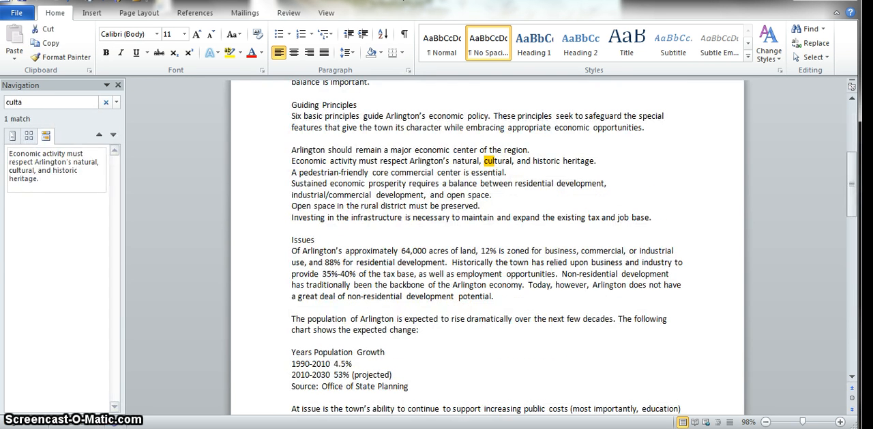
{"action": "key", "text": "BackSpace"}
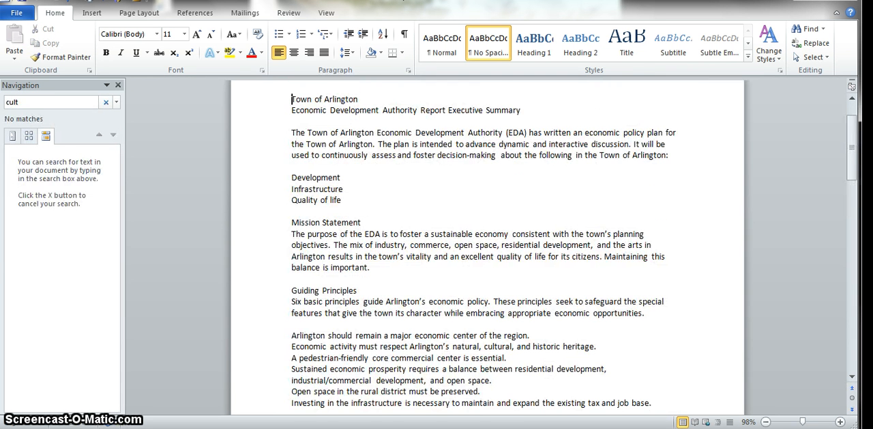
{"action": "type", "text": "ural"}
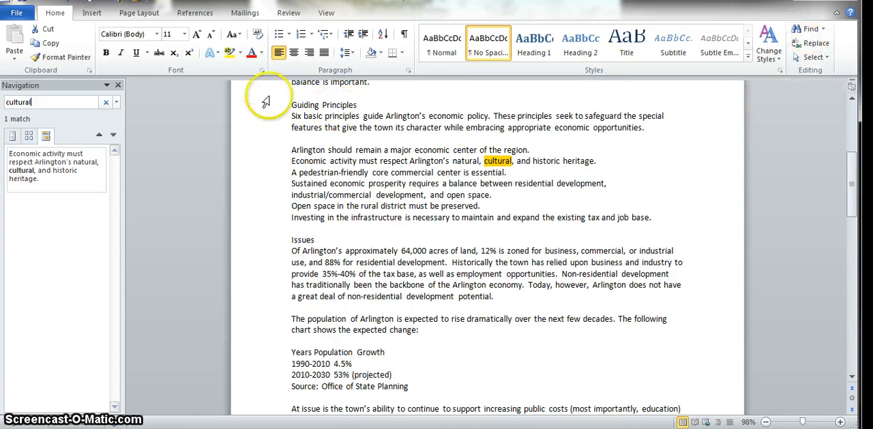
{"action": "left_click", "coordinate": [118, 86]}
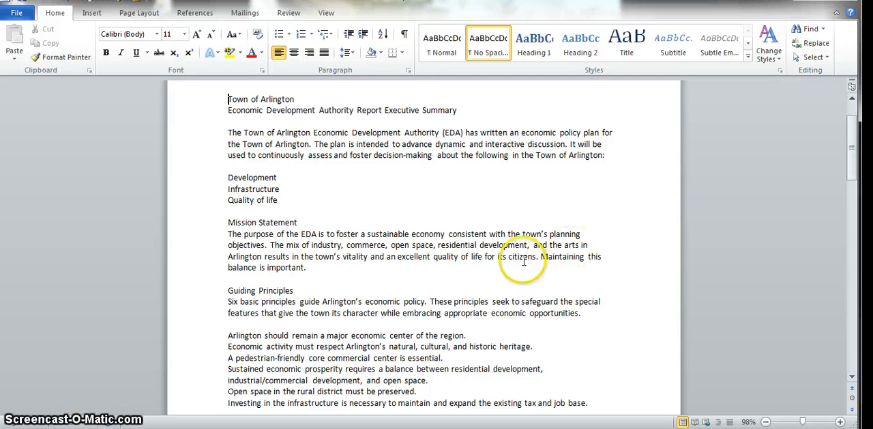
Cut the "Guiding Principles" heading line and paste it at the end of the "Issues" line.
{"action": "scroll", "coordinate": [497, 263], "scroll_direction": "down", "scroll_amount": 3}
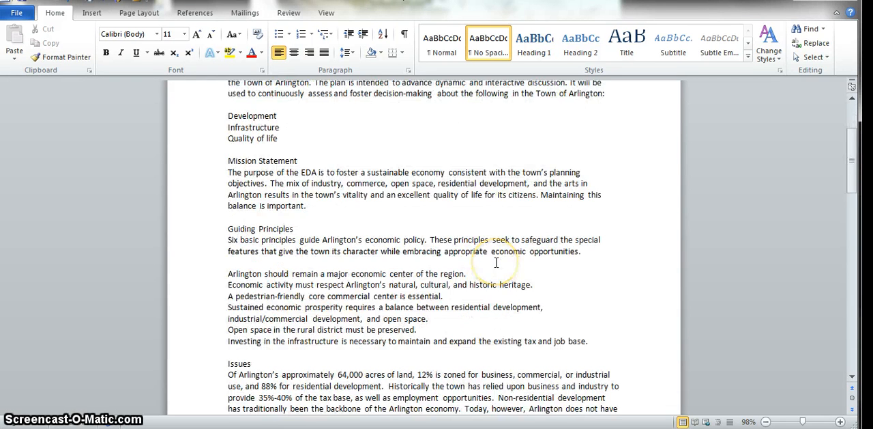
{"action": "scroll", "coordinate": [498, 263], "scroll_direction": "down", "scroll_amount": 1}
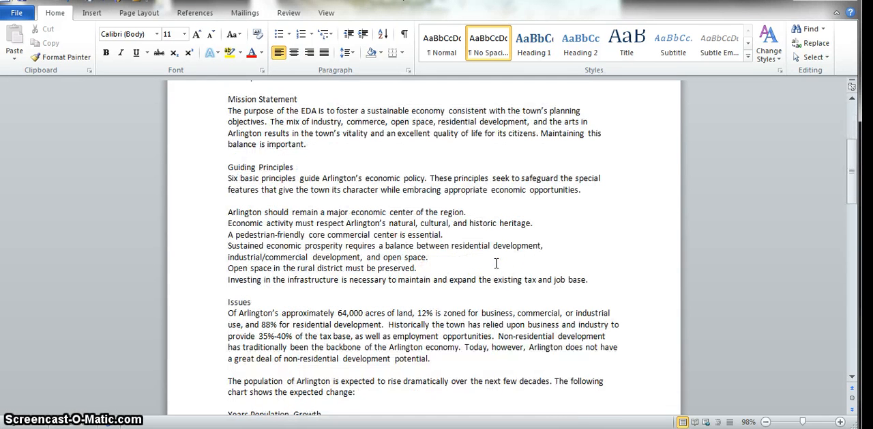
{"action": "left_click", "coordinate": [232, 167]}
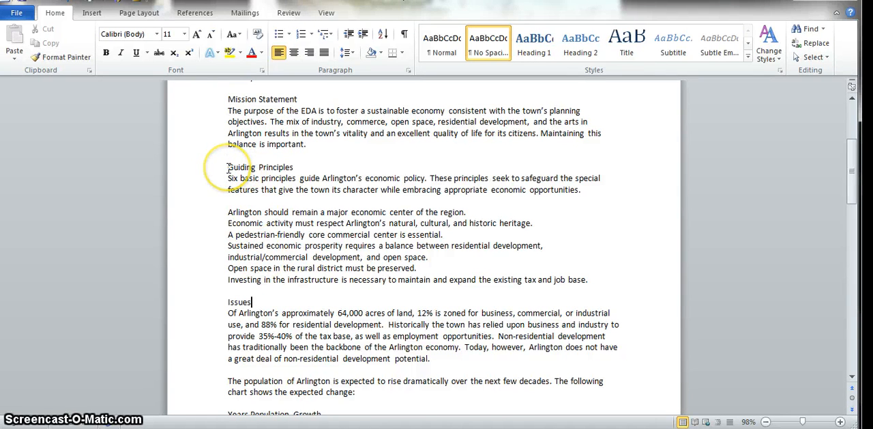
{"action": "left_click_drag", "start_coordinate": [227, 168], "coordinate": [279, 168]}
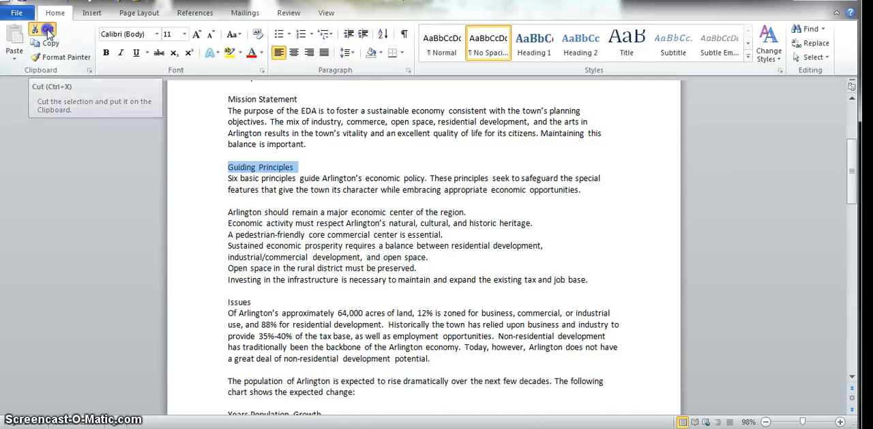
{"action": "left_click", "coordinate": [47, 30]}
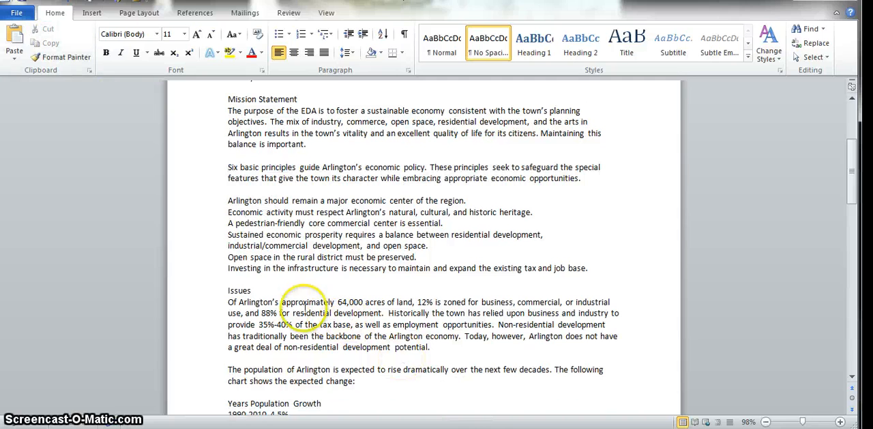
{"action": "left_click", "coordinate": [276, 289]}
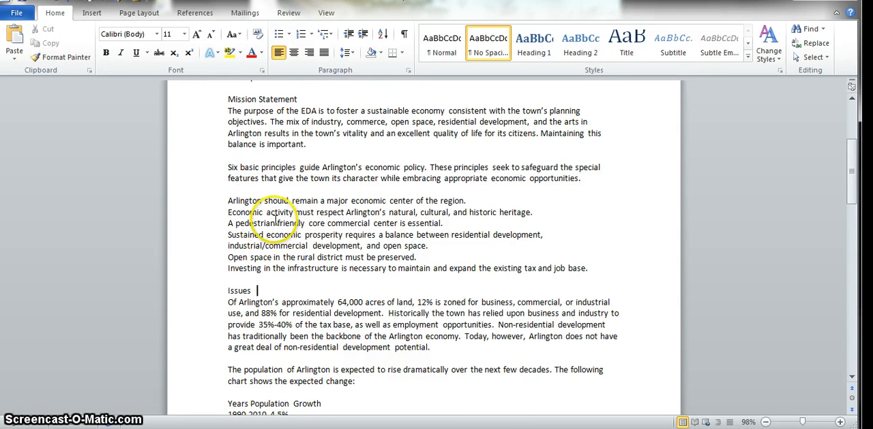
{"action": "left_click", "coordinate": [16, 38]}
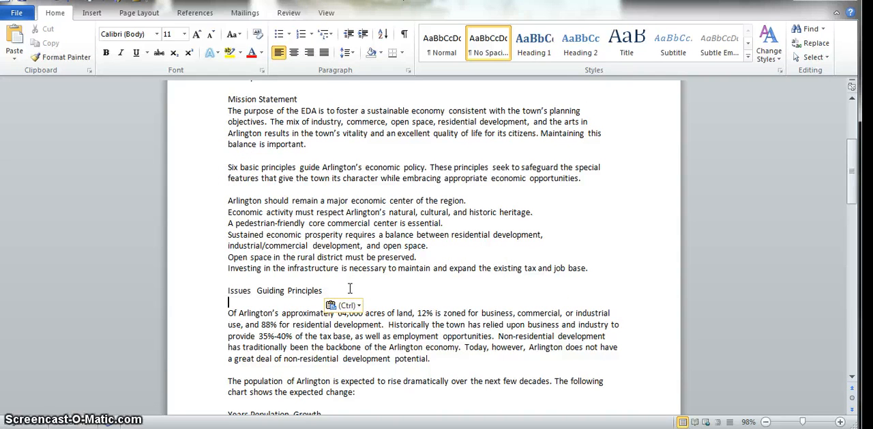
Undo the paste and the cut of the "Guiding Principles" heading and clear the selection.
{"action": "key", "text": "ctrl+z"}
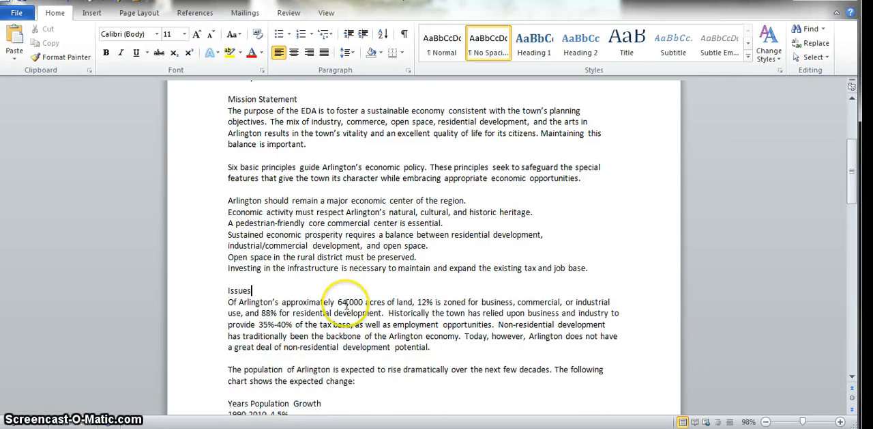
{"action": "key", "text": "ctrl+z"}
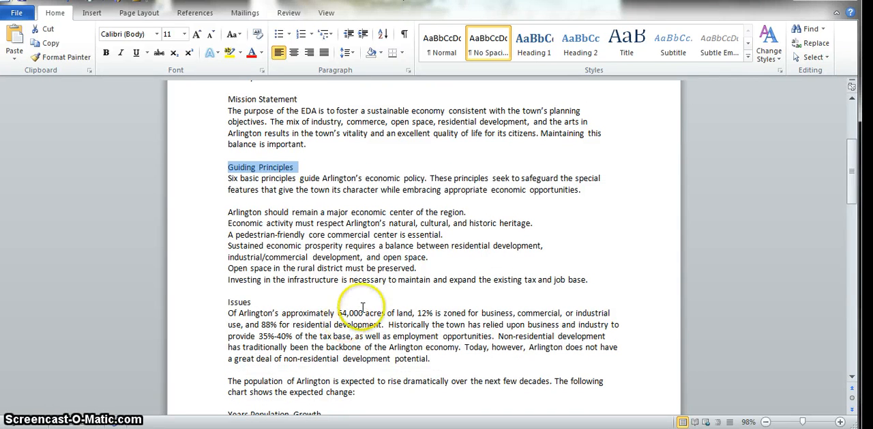
{"action": "left_click", "coordinate": [441, 234]}
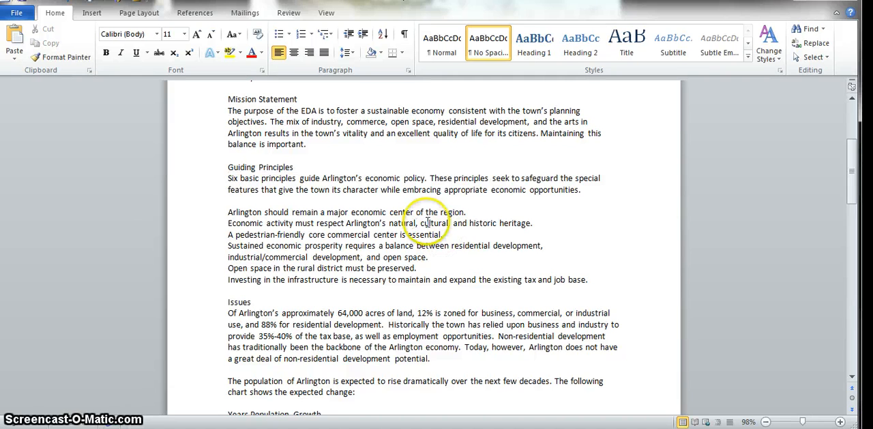
Remove the whole "Guiding Principles" line, paste it after "Issues", and undo both changes.
{"action": "left_click", "coordinate": [191, 169]}
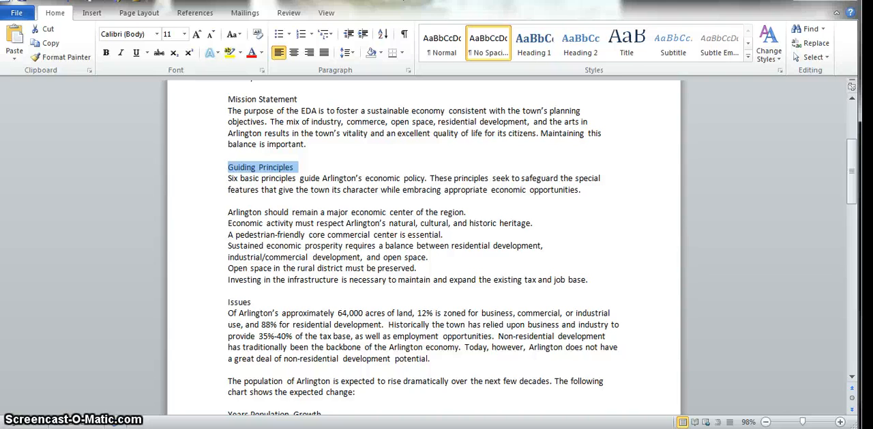
{"action": "key", "text": "Delete"}
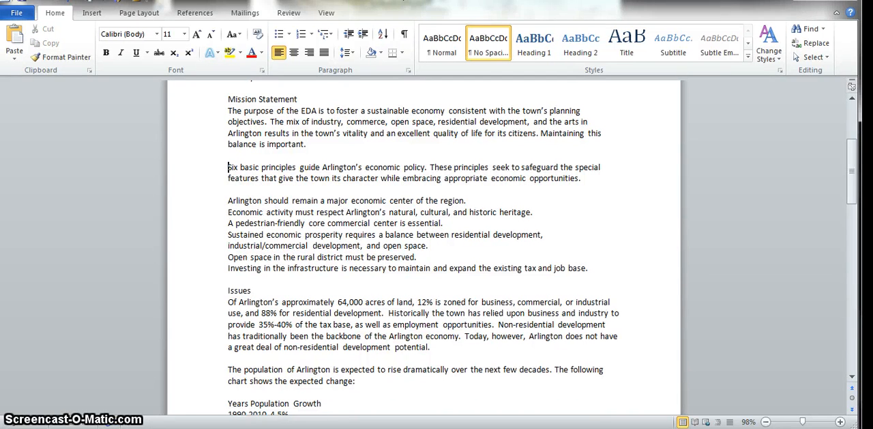
{"action": "left_click", "coordinate": [265, 287]}
{"action": "left_click", "coordinate": [274, 298]}
{"action": "key", "text": "ctrl+v"}
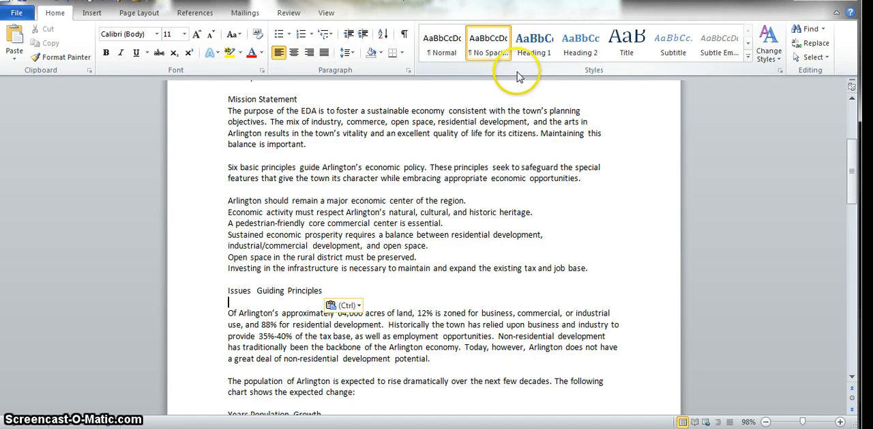
{"action": "key", "text": "ctrl+z"}
{"action": "key", "text": "ctrl+z"}
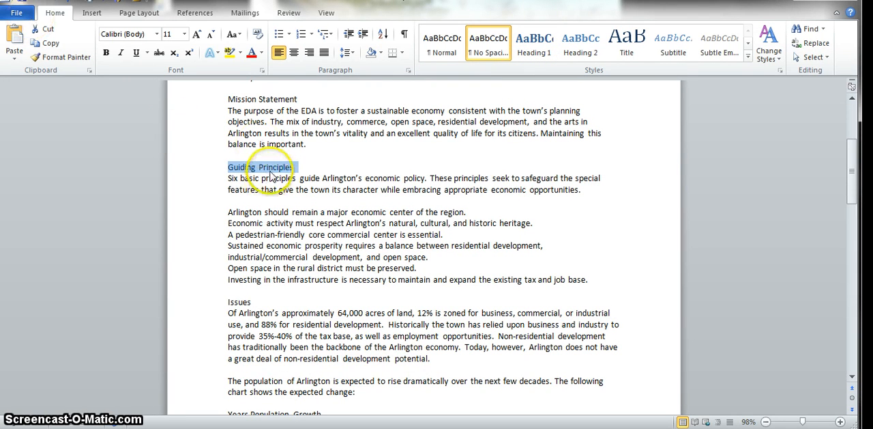
Move the selected "Guiding Principles" heading directly to the end of the "Issues" line without using the clipboard.
{"action": "left_click_drag", "start_coordinate": [272, 168], "coordinate": [282, 245]}
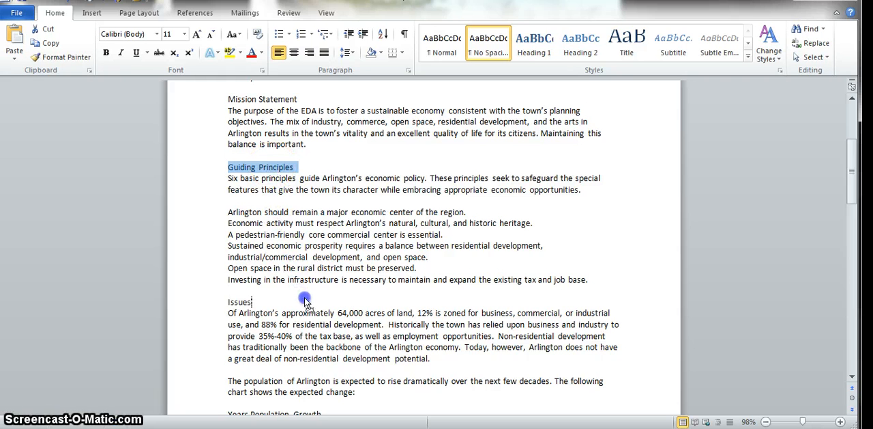
{"action": "left_click_drag", "start_coordinate": [306, 305], "coordinate": [304, 304]}
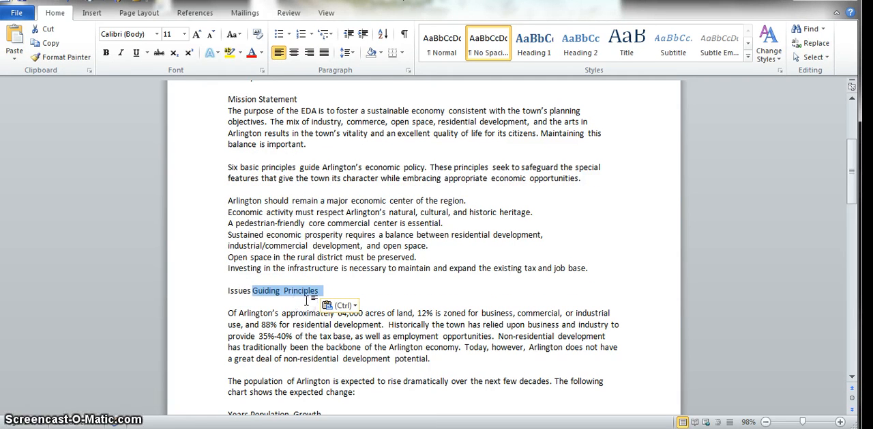
{"action": "left_click", "coordinate": [252, 290]}
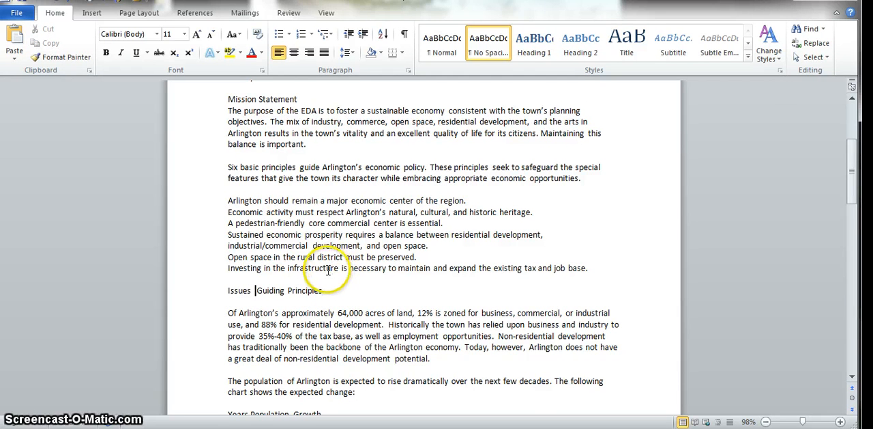
Undo the direct move of the "Guiding Principles" heading.
{"action": "key", "text": "ctrl+z"}
{"action": "key", "text": "ctrl+z"}
{"action": "key", "text": "ctrl+z"}
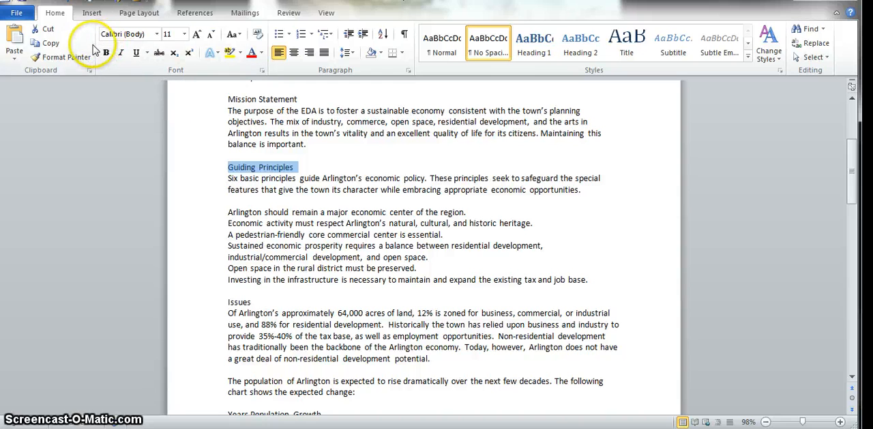
Copy the "Guiding Principles" heading and paste the copy at the end of the "Issues" line.
{"action": "left_click", "coordinate": [47, 43]}
{"action": "left_click", "coordinate": [312, 300]}
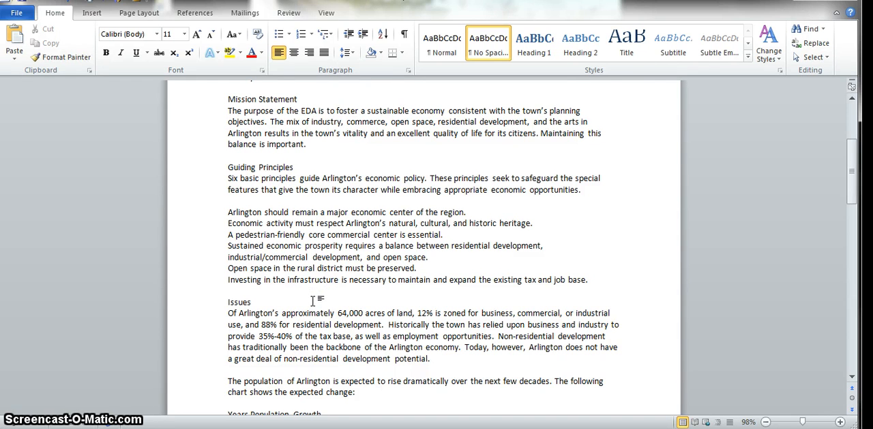
{"action": "left_click", "coordinate": [20, 42]}
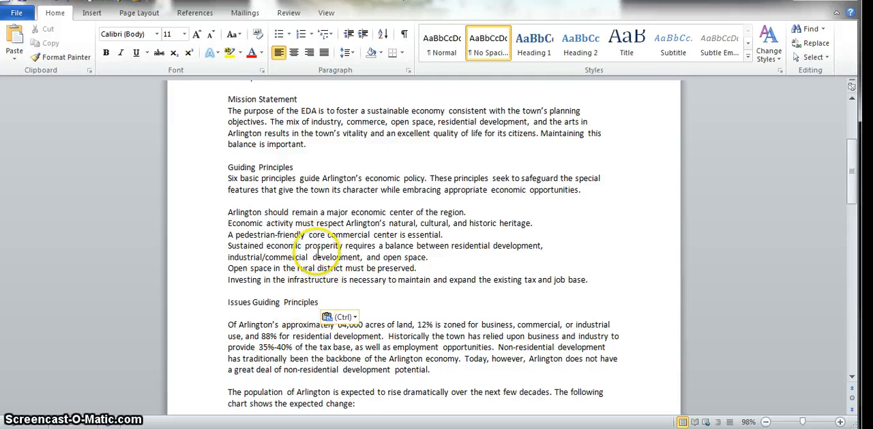
Undo the paste of the "Guiding Principles" heading on the "Issues" line.
{"action": "key", "text": "ctrl+z"}
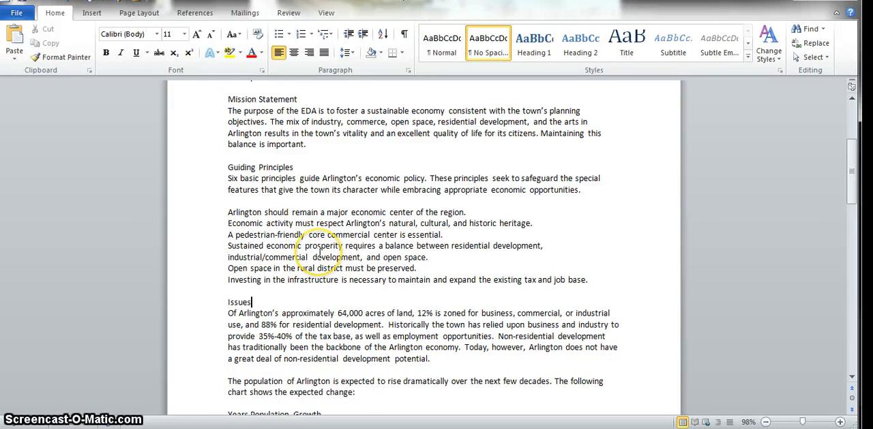
Copy the "Guiding Principles" heading to the end of the "Issues" line, undo the paste, and view the available paste options.
{"action": "left_click", "coordinate": [198, 172]}
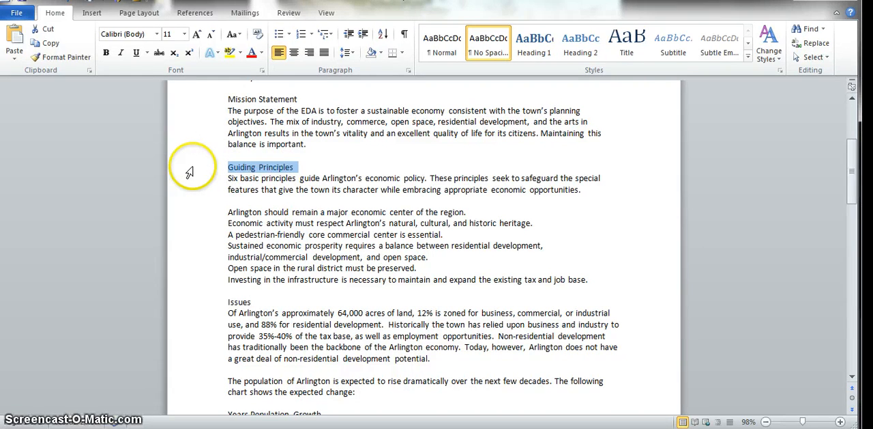
{"action": "left_click", "coordinate": [292, 300]}
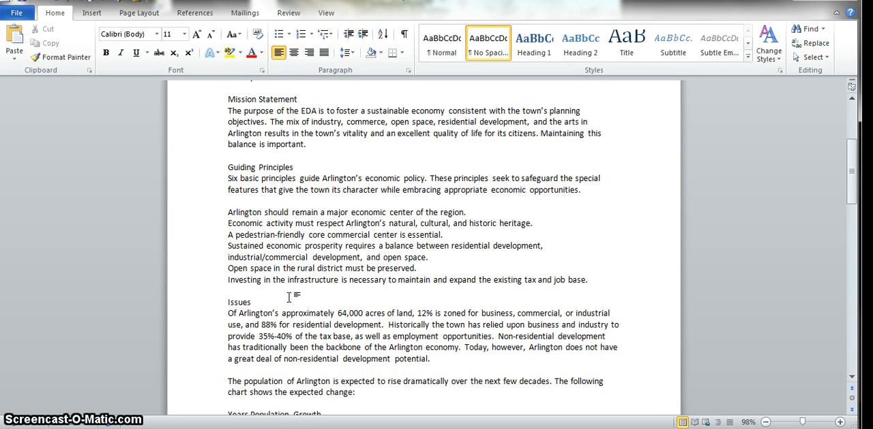
{"action": "key", "text": "ctrl+v"}
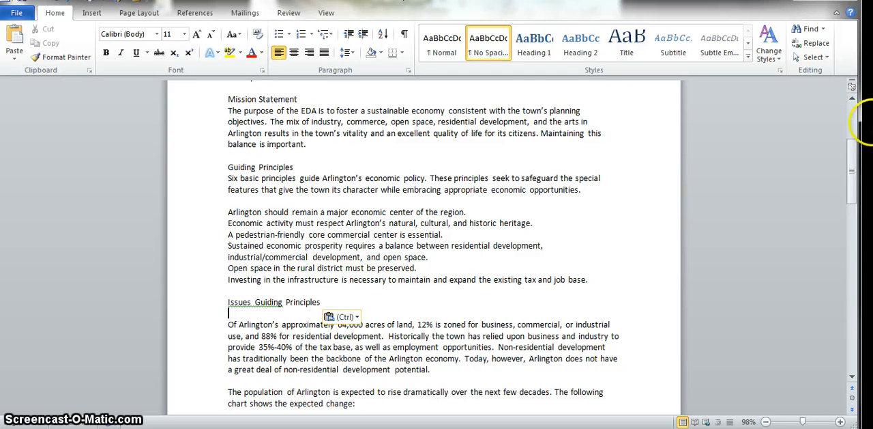
{"action": "key", "text": "ctrl+z"}
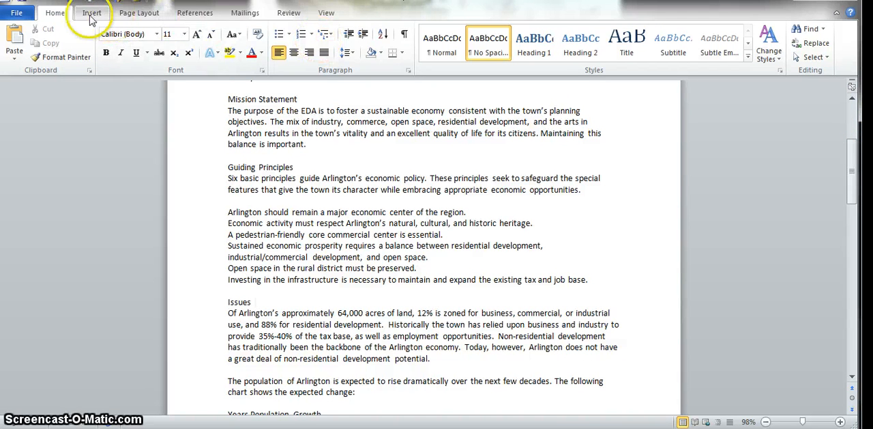
{"action": "left_click", "coordinate": [19, 61]}
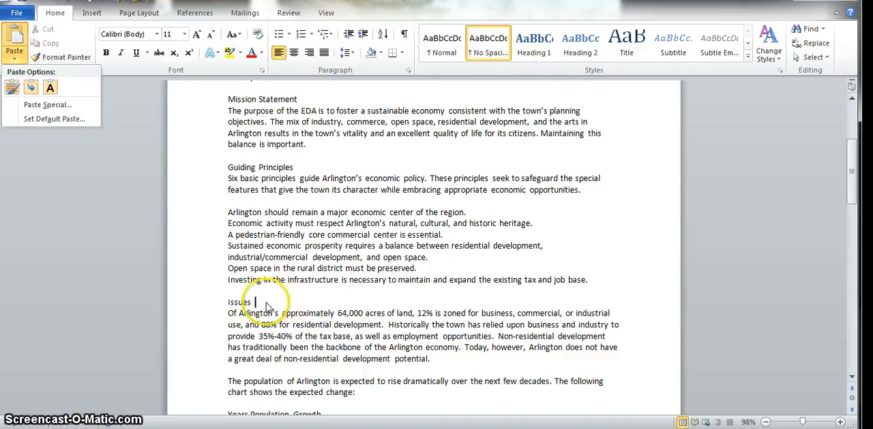
{"action": "left_click", "coordinate": [186, 166]}
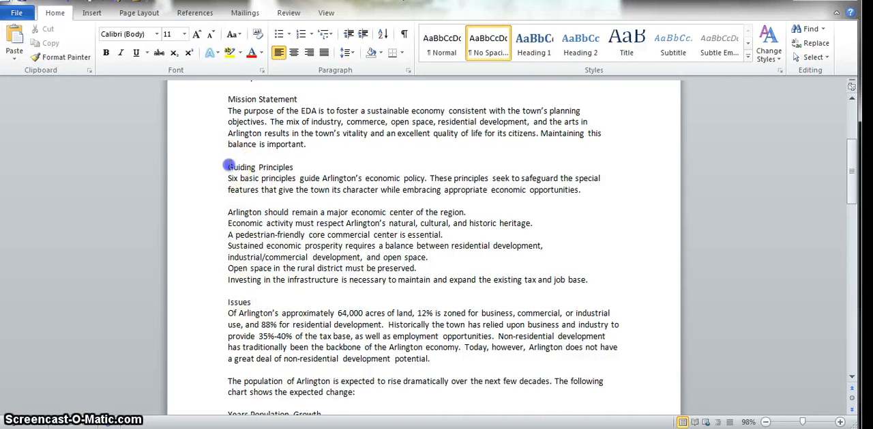
Make the "Guiding Principles" heading above the six principles bold and enlarge it to 16 pt.
{"action": "left_click_drag", "start_coordinate": [228, 167], "coordinate": [312, 162]}
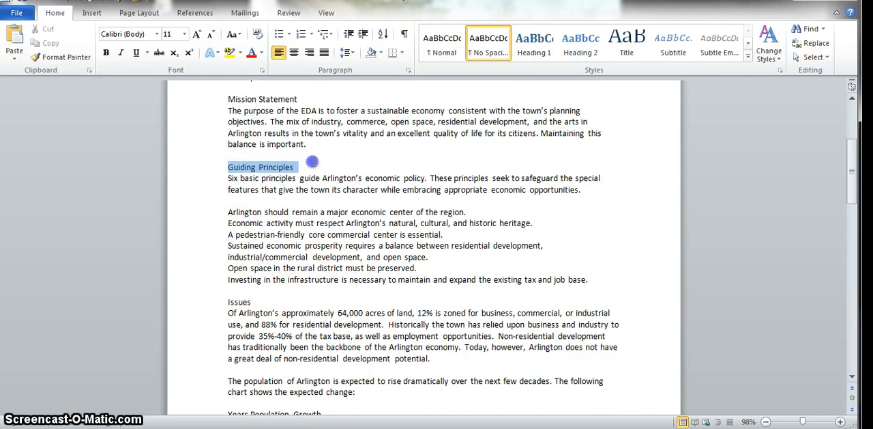
{"action": "left_click", "coordinate": [105, 53]}
{"action": "left_click", "coordinate": [196, 34]}
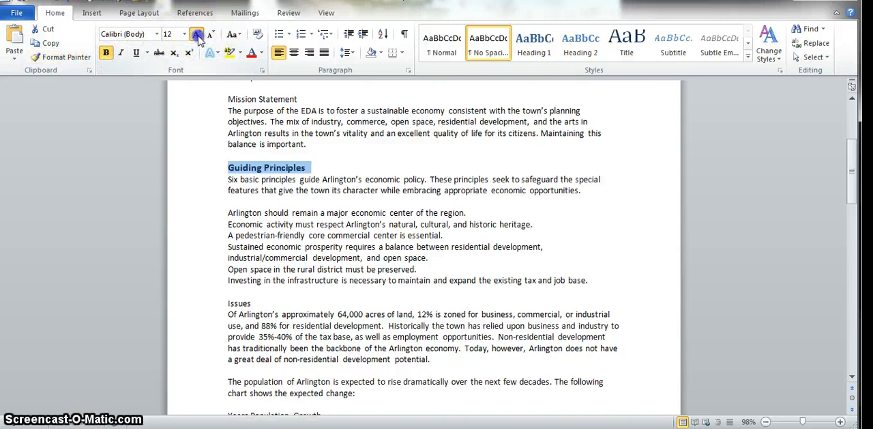
{"action": "left_click", "coordinate": [197, 34]}
{"action": "left_click", "coordinate": [197, 34]}
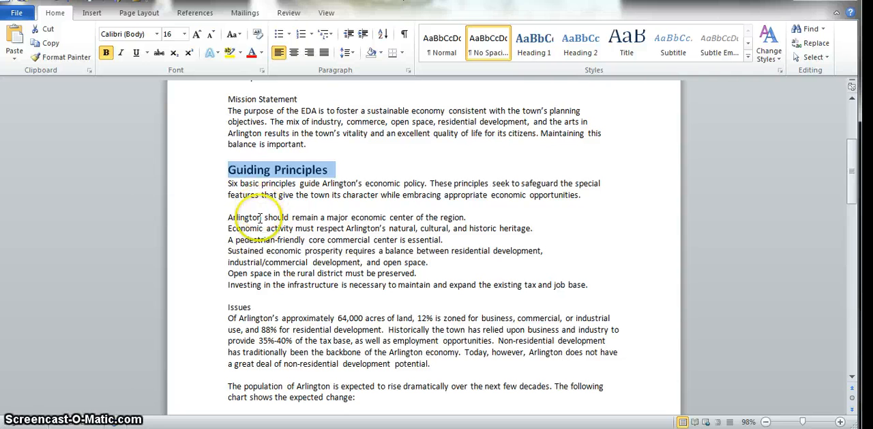
Paste the copied bold "Guiding Principles" heading at the end of the "Issues" line with Keep Source Formatting.
{"action": "left_click", "coordinate": [272, 299]}
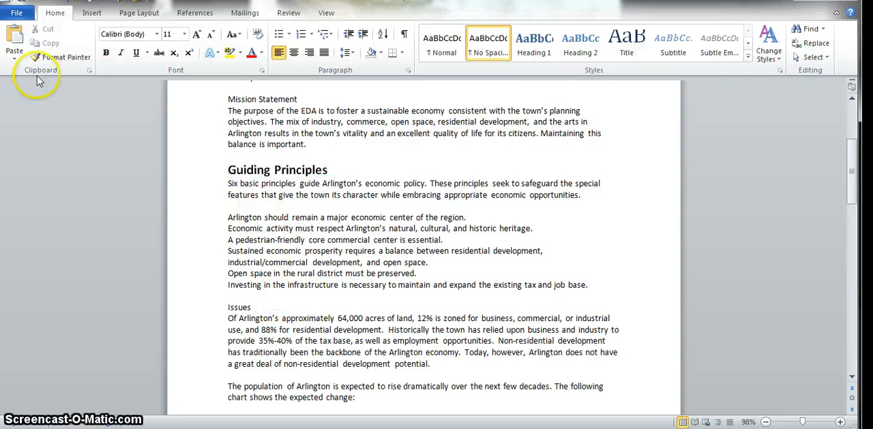
{"action": "left_click", "coordinate": [14, 62]}
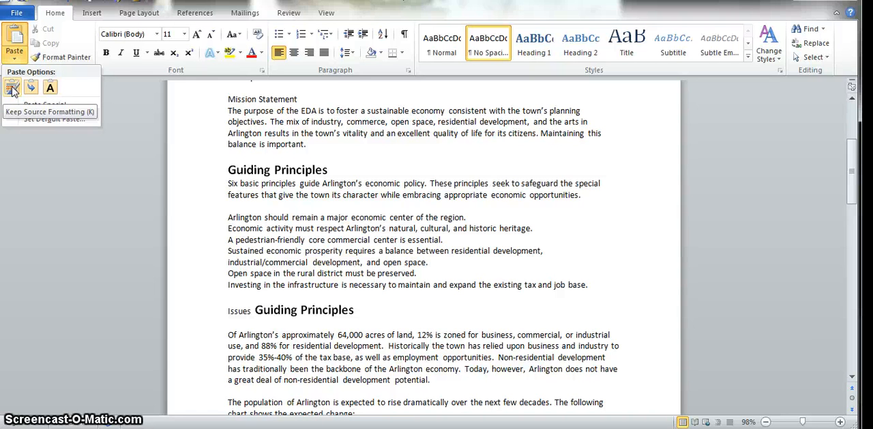
{"action": "left_click", "coordinate": [12, 87]}
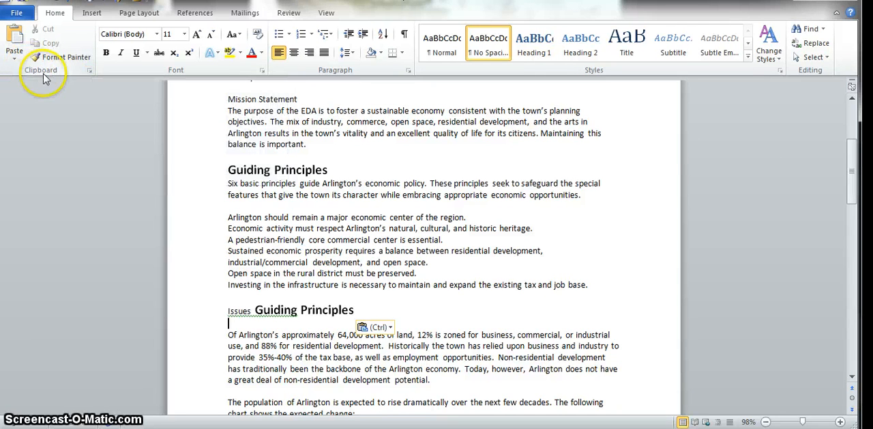
Show the Office Clipboard contents, and copy the "Years Population Growth" line to it before deleting the line from the document.
{"action": "left_click", "coordinate": [90, 70]}
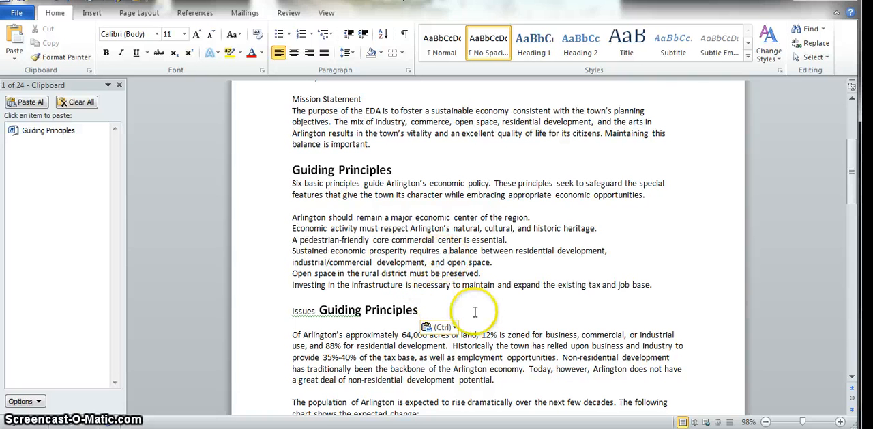
{"action": "scroll", "coordinate": [355, 308], "scroll_direction": "down", "scroll_amount": 2}
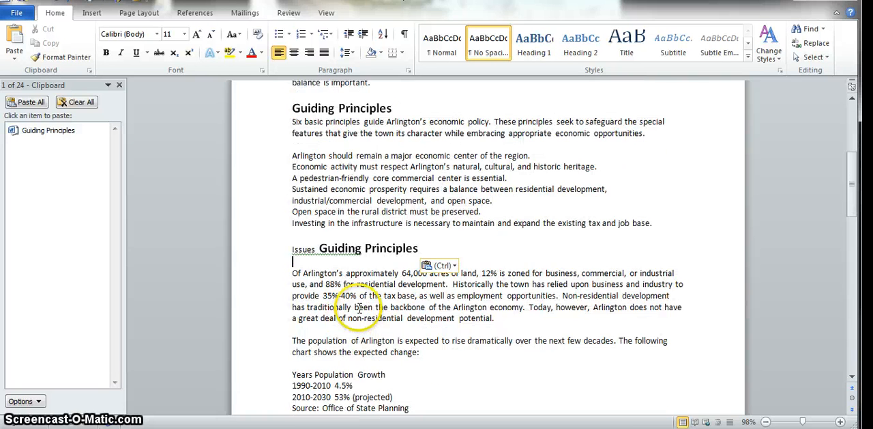
{"action": "left_click_drag", "start_coordinate": [288, 374], "coordinate": [399, 376]}
{"action": "key", "text": "ctrl+c"}
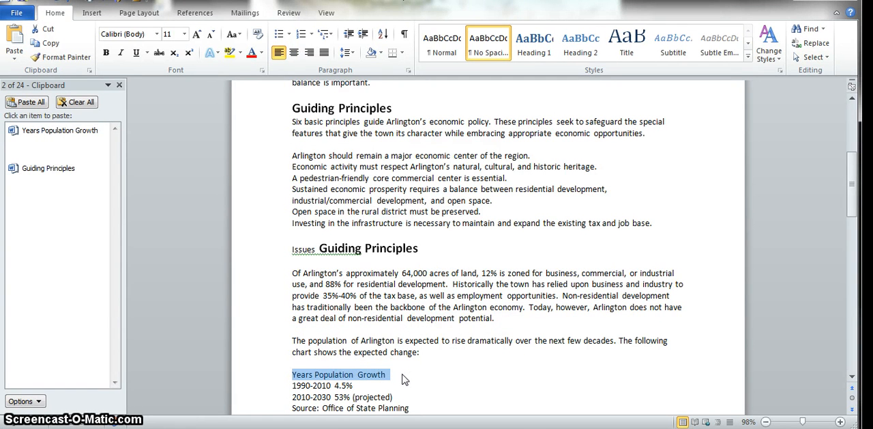
{"action": "key", "text": "Delete"}
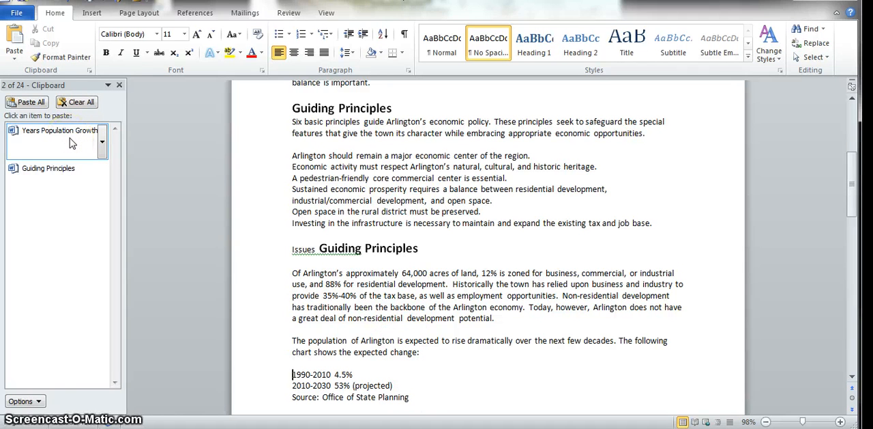
Paste the stored "Guiding Principles" item from the Office Clipboard above the "1990-2010 4.5%" line.
{"action": "left_click", "coordinate": [71, 168]}
{"action": "left_click", "coordinate": [68, 140]}
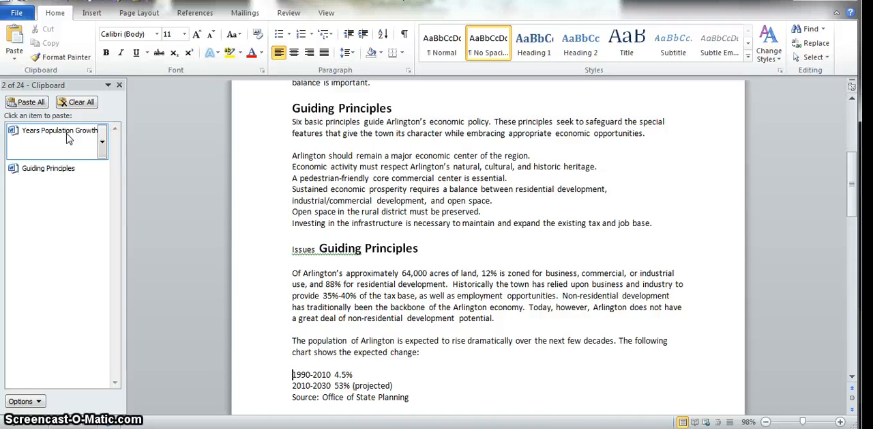
{"action": "left_click", "coordinate": [32, 165]}
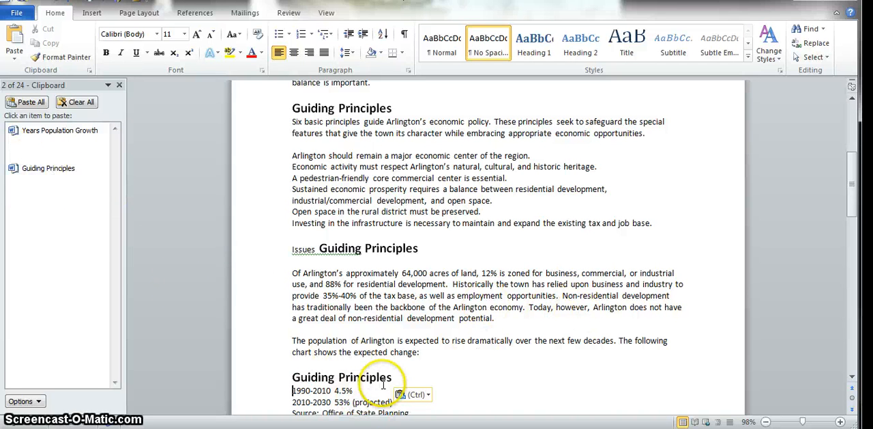
Paste the stored "Years Population Growth" item from the Office Clipboard at the document's end, below "February 6, 2015".
{"action": "scroll", "coordinate": [486, 232], "scroll_direction": "down", "scroll_amount": 2}
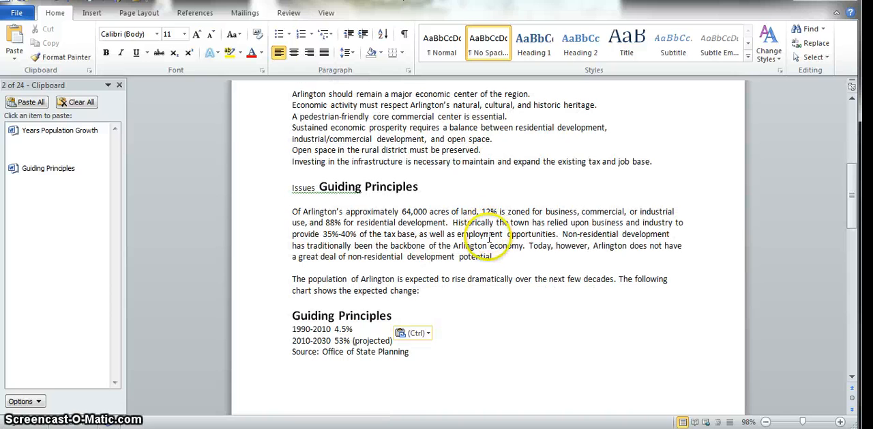
{"action": "scroll", "coordinate": [587, 204], "scroll_direction": "down", "scroll_amount": 10}
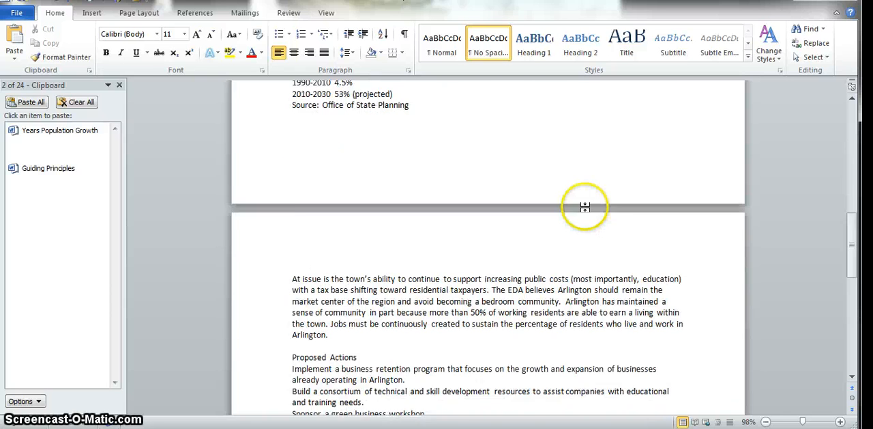
{"action": "scroll", "coordinate": [586, 210], "scroll_direction": "down", "scroll_amount": 3}
{"action": "left_click", "coordinate": [318, 258]}
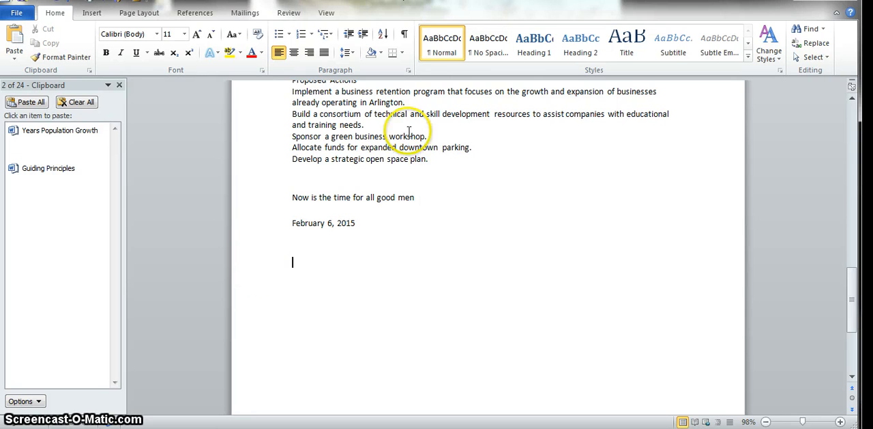
{"action": "left_click", "coordinate": [44, 133]}
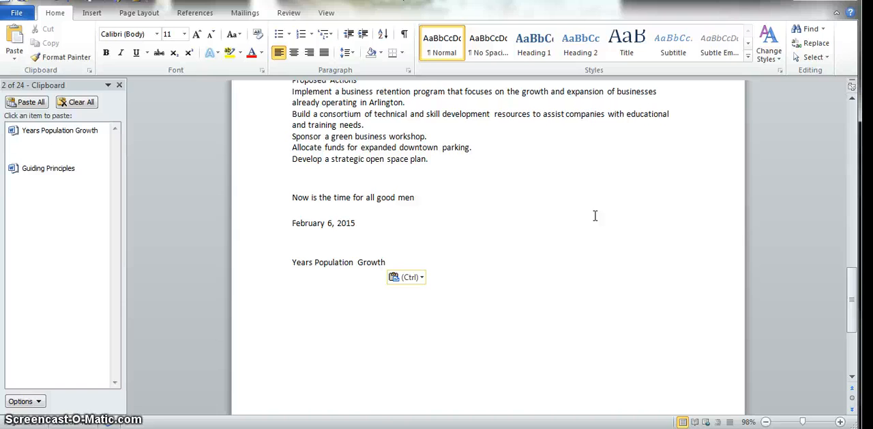
Return to the start of the document and set up a replacement of "Arlington" with "Fresno".
{"action": "scroll", "coordinate": [544, 291], "scroll_direction": "up", "scroll_amount": 10}
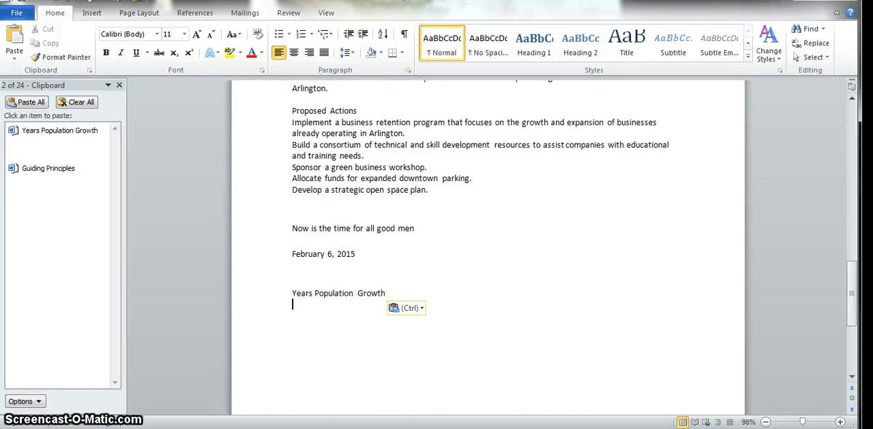
{"action": "scroll", "coordinate": [544, 290], "scroll_direction": "up", "scroll_amount": 10}
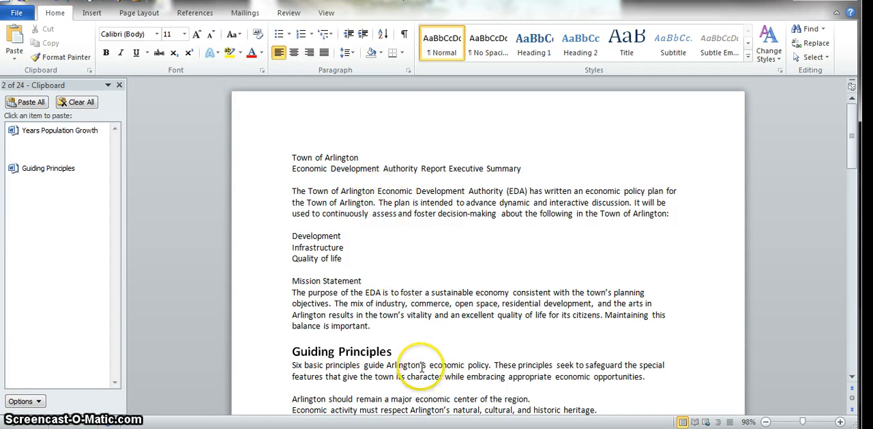
{"action": "scroll", "coordinate": [508, 310], "scroll_direction": "down", "scroll_amount": 2}
{"action": "scroll", "coordinate": [509, 310], "scroll_direction": "down", "scroll_amount": 5}
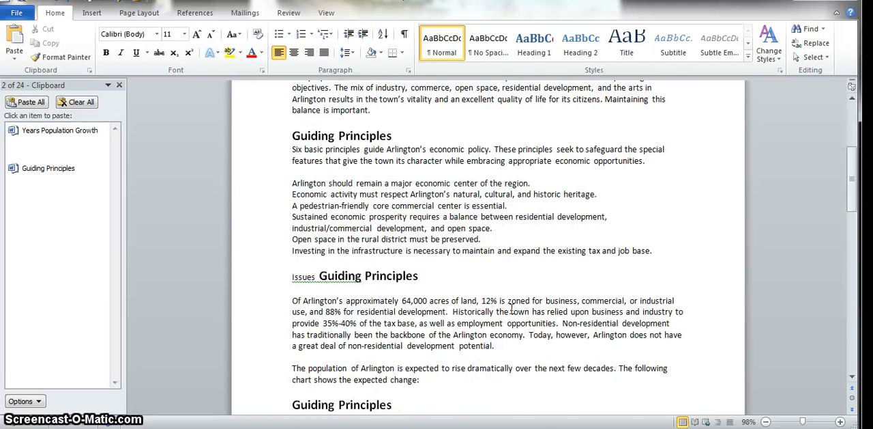
{"action": "scroll", "coordinate": [511, 309], "scroll_direction": "up", "scroll_amount": 7}
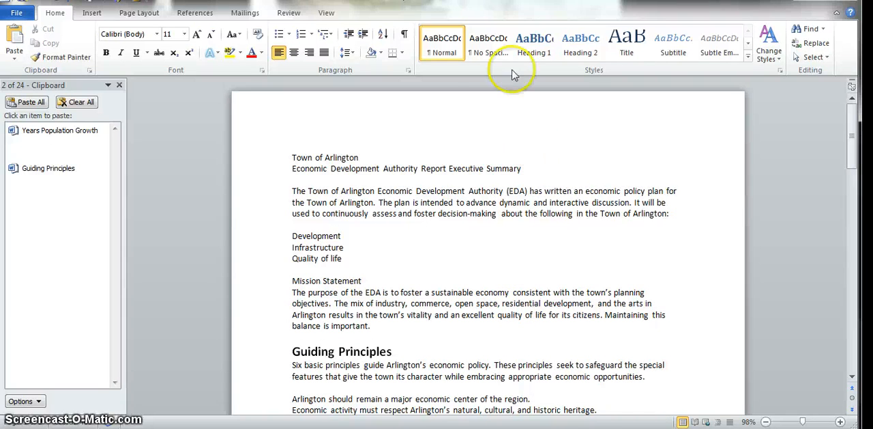
{"action": "left_click", "coordinate": [817, 43]}
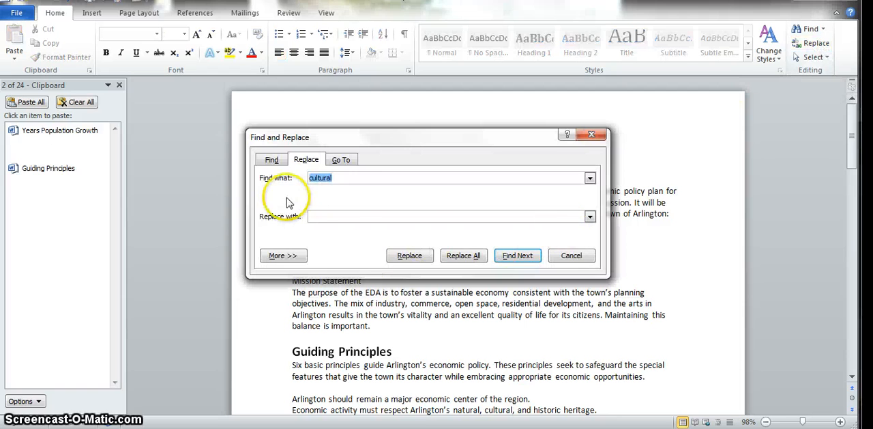
{"action": "type", "text": "Arli"}
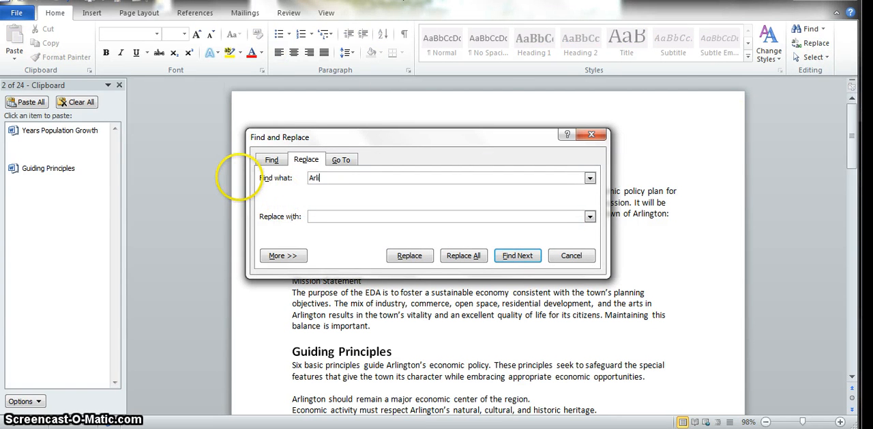
{"action": "type", "text": "ngton"}
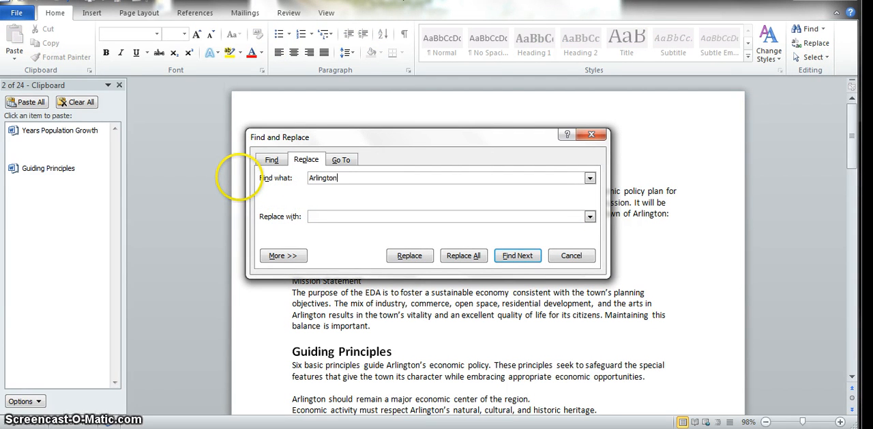
{"action": "left_click", "coordinate": [325, 217]}
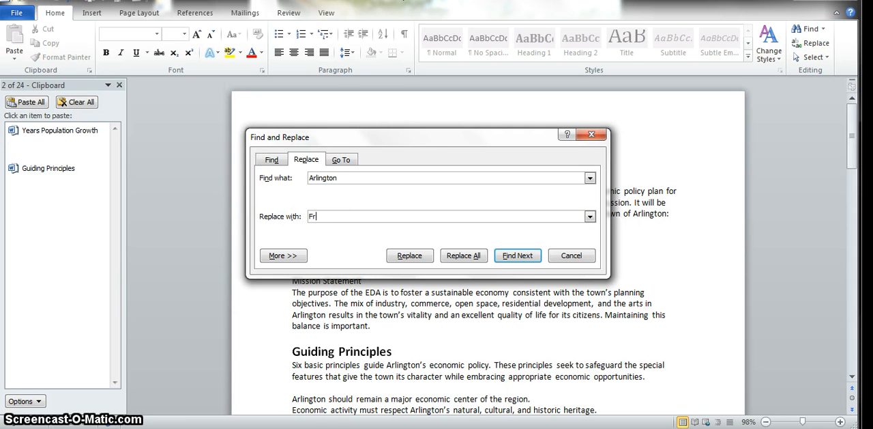
{"action": "type", "text": "Fresno"}
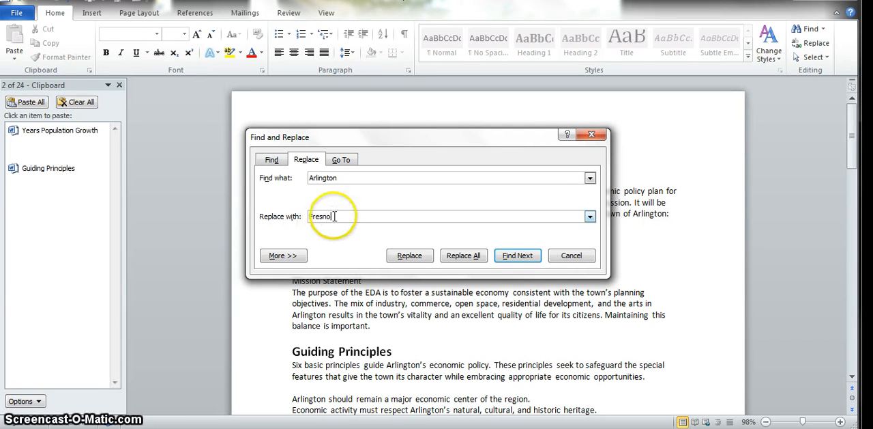
Find the first "Arlington" in the "Town of Arlington" title and replace only that occurrence with "Fresno".
{"action": "left_click", "coordinate": [517, 255]}
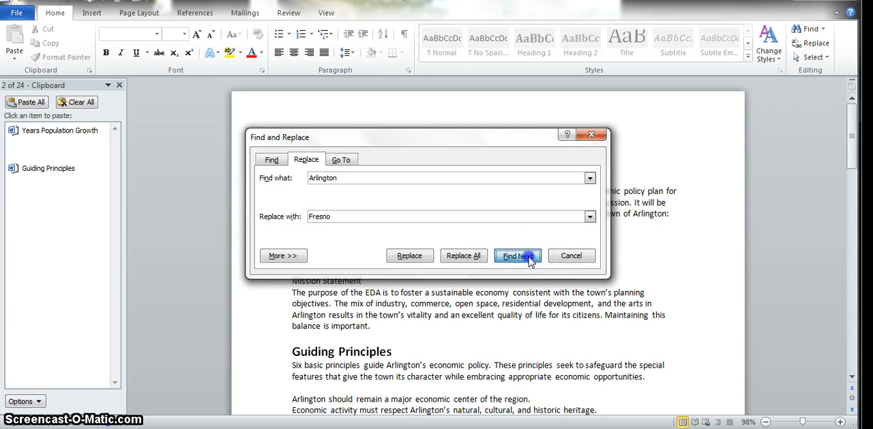
{"action": "left_click", "coordinate": [715, 144]}
{"action": "left_click_drag", "start_coordinate": [471, 11], "coordinate": [524, 249]}
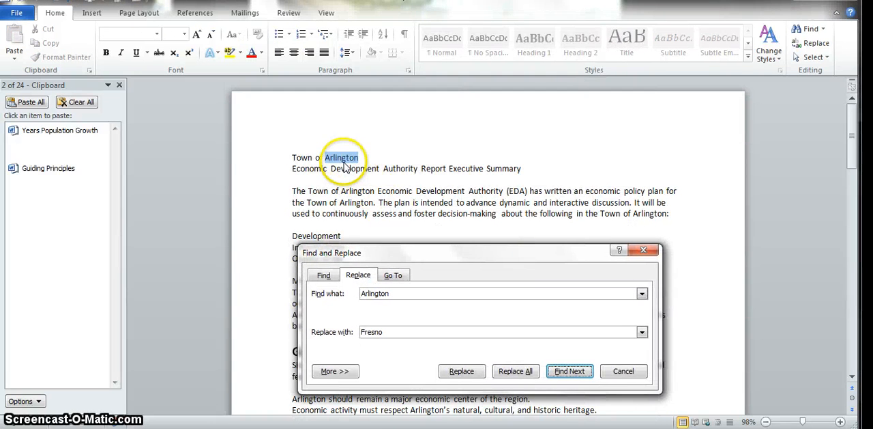
{"action": "left_click", "coordinate": [462, 372]}
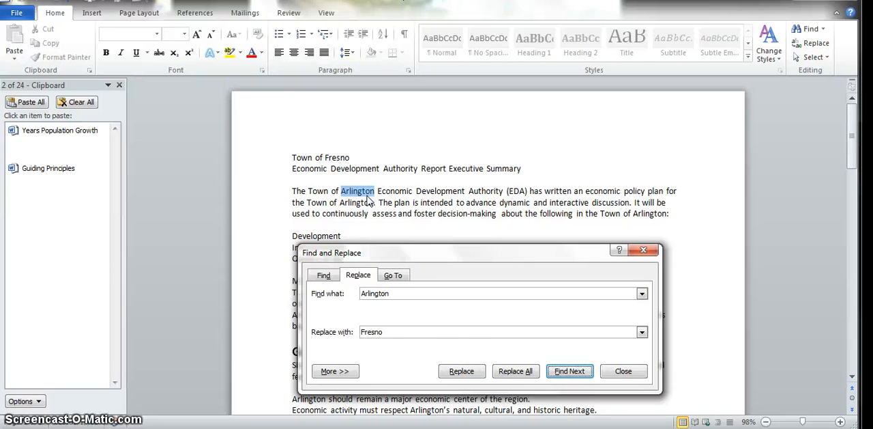
Replace the three "Arlington" occurrences in the opening Economic Development Authority paragraph with "Fresno", one at a time.
{"action": "left_click", "coordinate": [471, 372]}
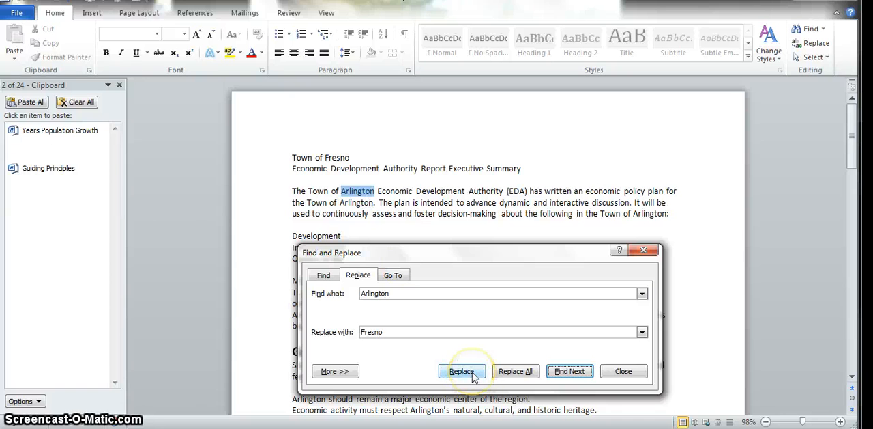
{"action": "left_click", "coordinate": [474, 376]}
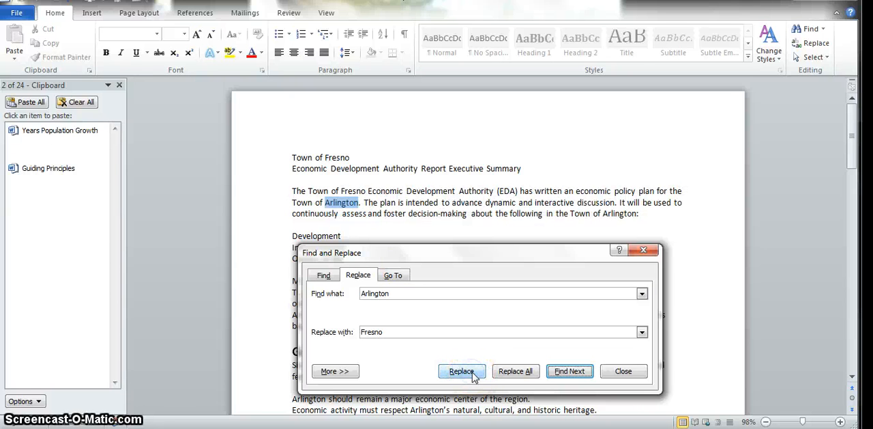
{"action": "left_click", "coordinate": [463, 373]}
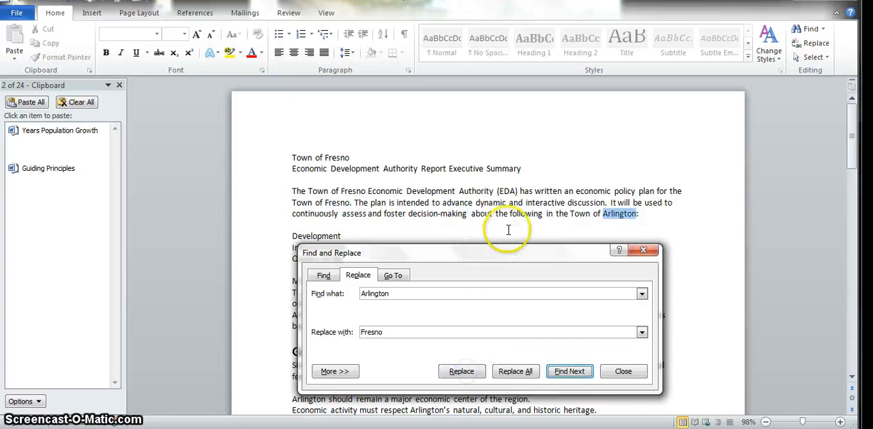
{"action": "left_click", "coordinate": [463, 368]}
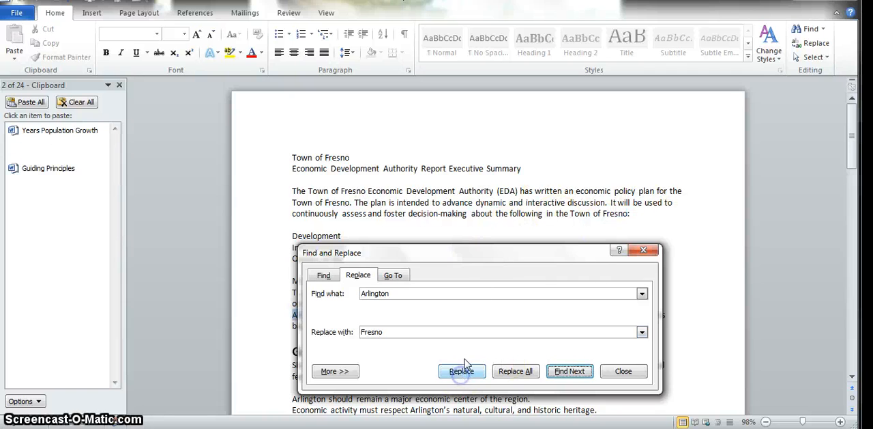
Uncover the text behind the dialog and replace "Arlington" with "Fresno" in the Mission Statement and the "Six basic principles" sentence.
{"action": "left_click_drag", "start_coordinate": [498, 253], "coordinate": [573, 82]}
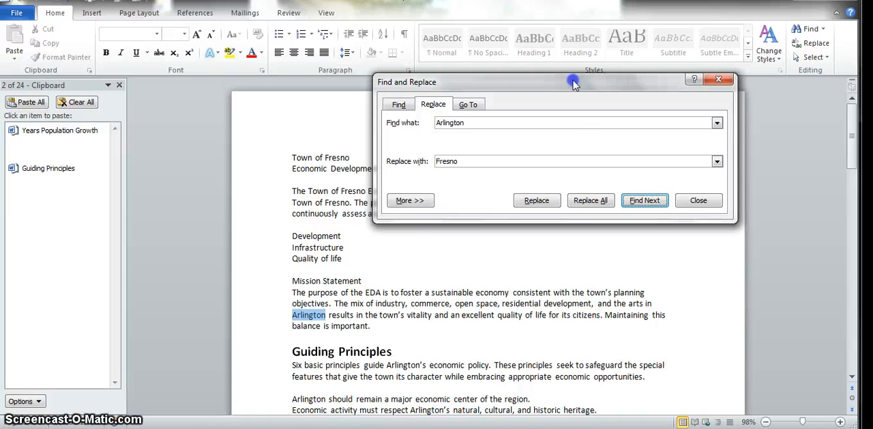
{"action": "left_click", "coordinate": [538, 200]}
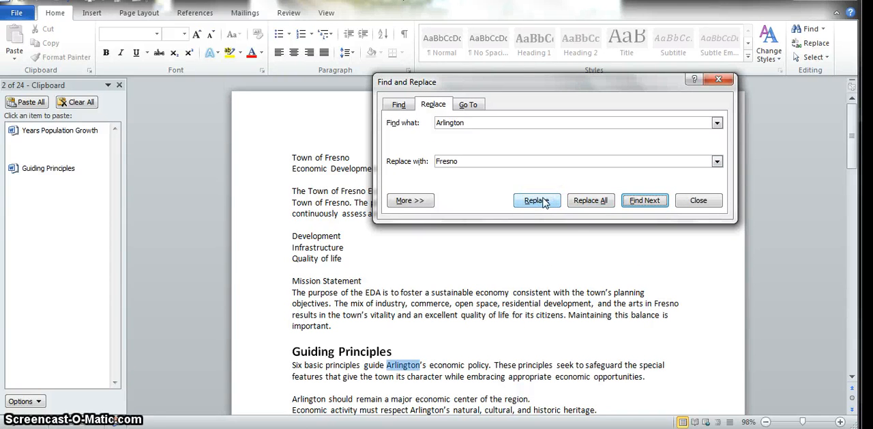
{"action": "left_click", "coordinate": [544, 204]}
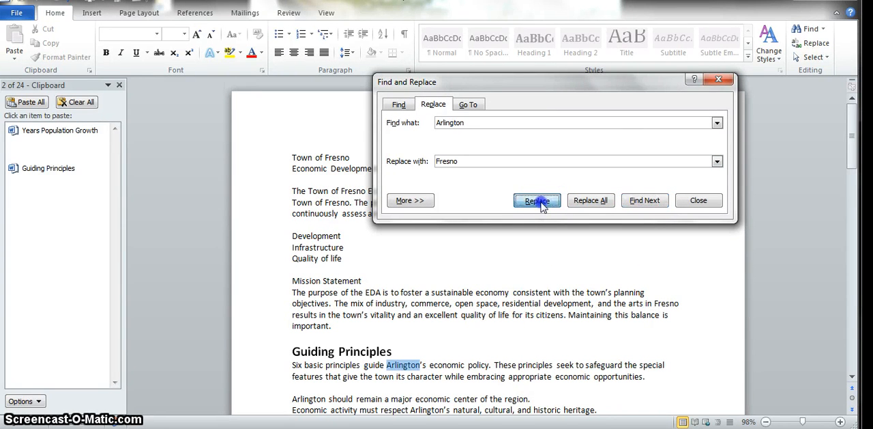
Replace all remaining occurrences of "Arlington" with "Fresno" at once and close the Find and Replace dialog.
{"action": "left_click", "coordinate": [590, 202]}
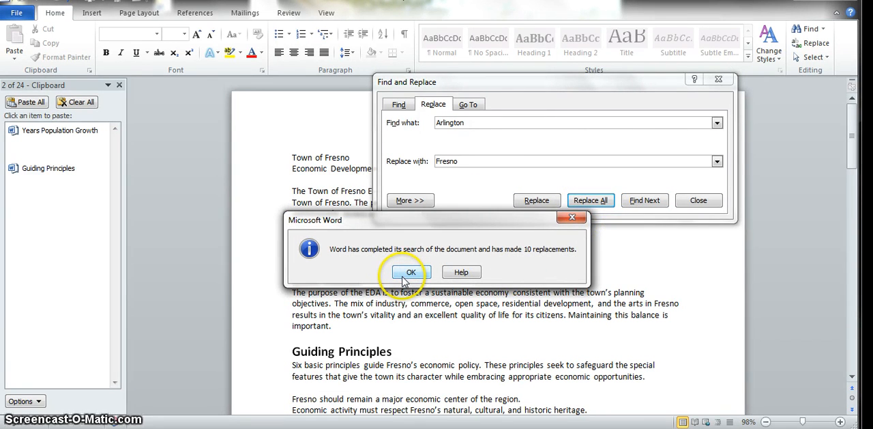
{"action": "left_click", "coordinate": [411, 273]}
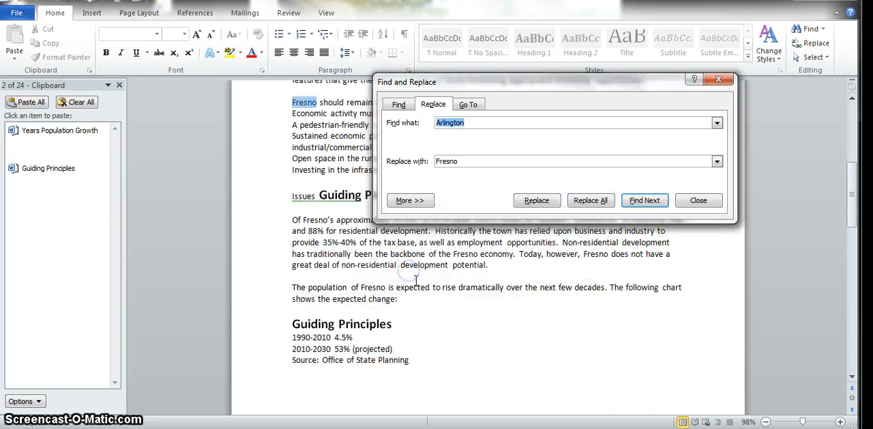
{"action": "left_click", "coordinate": [720, 76]}
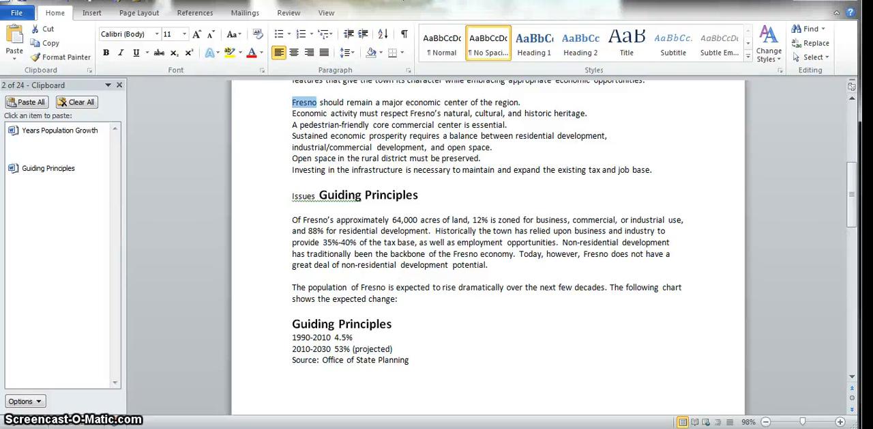
Find all occurrences of the selected word "Fresno" in the document, and close the search results.
{"action": "left_click", "coordinate": [809, 30]}
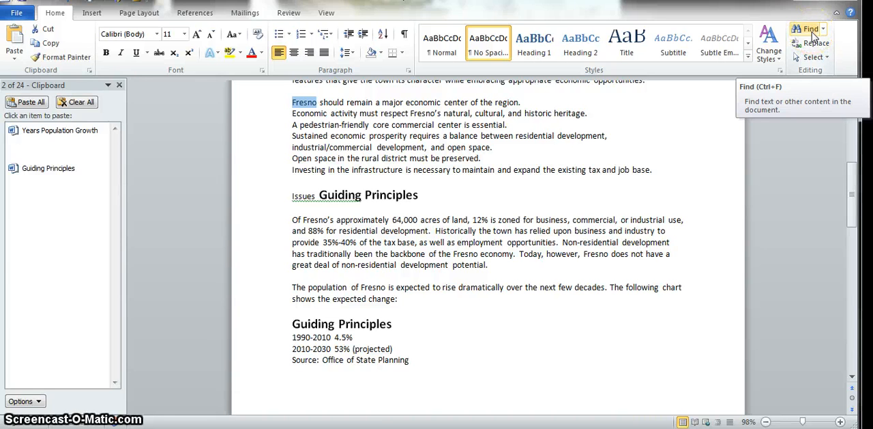
{"action": "left_click", "coordinate": [811, 33]}
{"action": "left_click", "coordinate": [799, 42]}
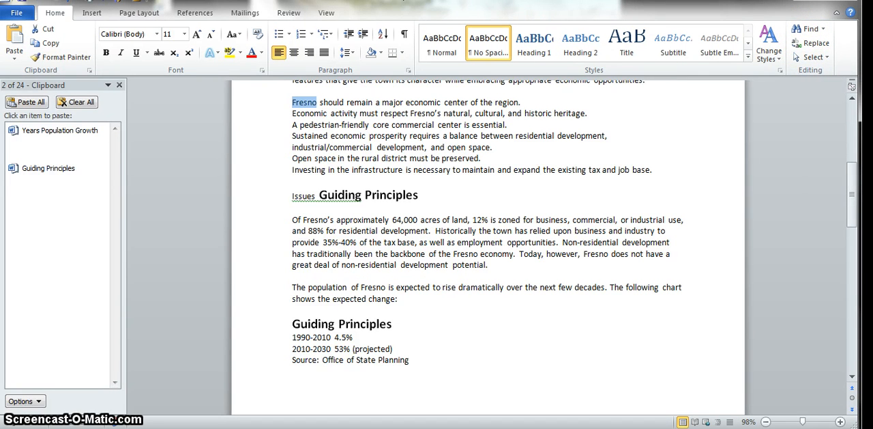
{"action": "key", "text": "ctrl+f"}
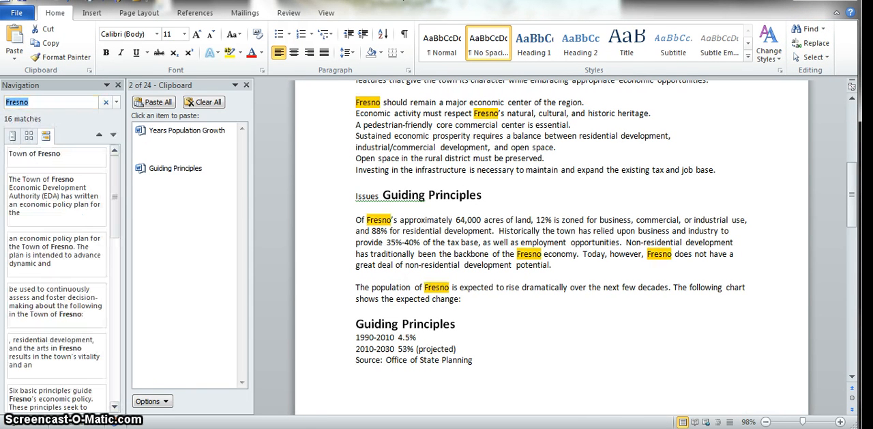
{"action": "left_click", "coordinate": [117, 84]}
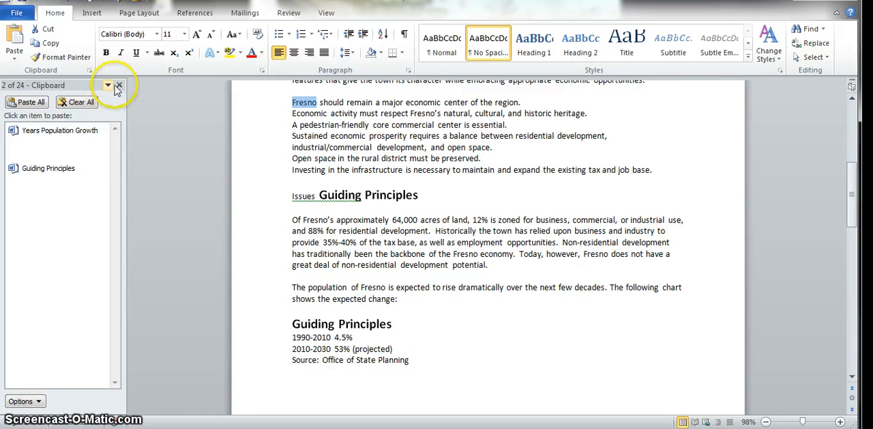
Close the Office Clipboard pane, and open and dismiss the Find and Replace dialog.
{"action": "left_click", "coordinate": [120, 86]}
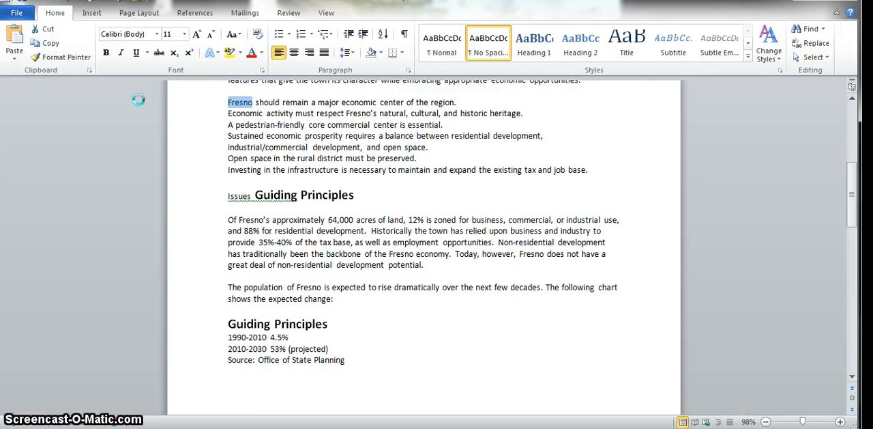
{"action": "key", "text": "ctrl+h"}
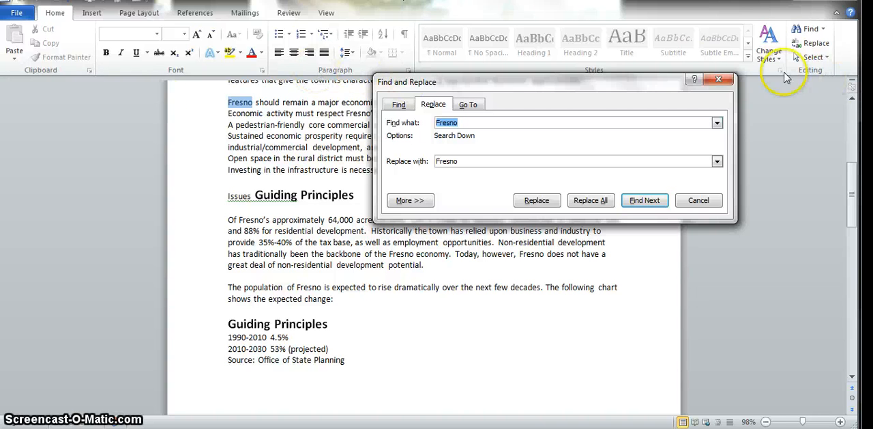
{"action": "left_click", "coordinate": [719, 79]}
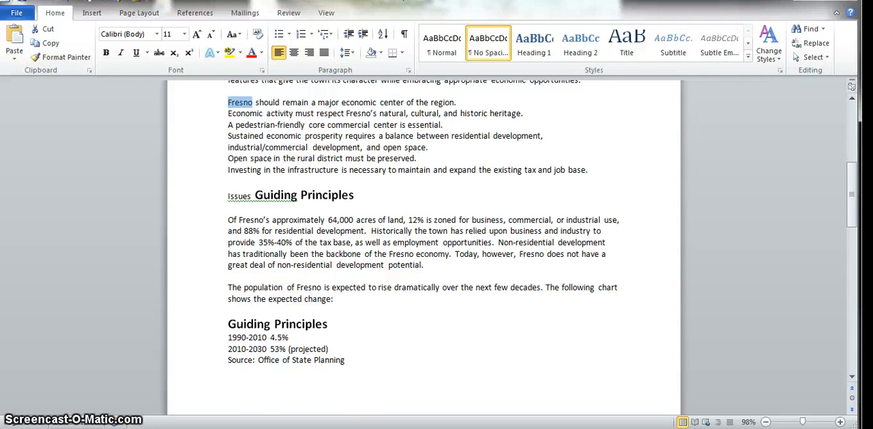
Split the document window into two panes between the Mission Statement paragraph and the "Guiding Principles" heading.
{"action": "scroll", "coordinate": [256, 259], "scroll_direction": "up", "scroll_amount": 7}
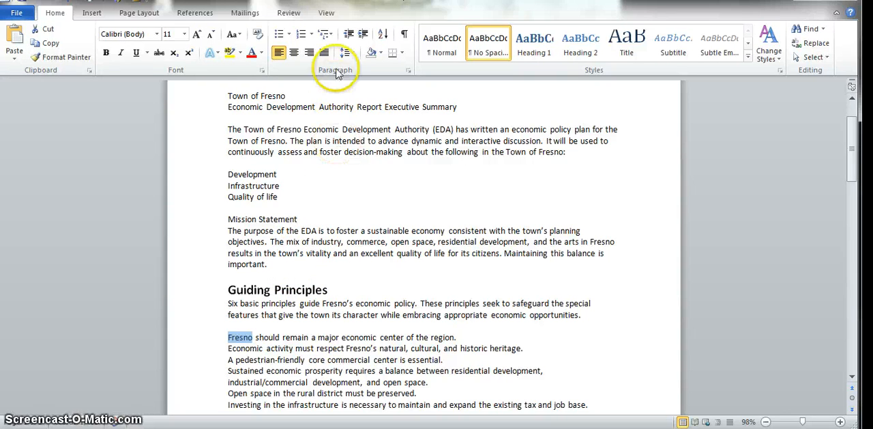
{"action": "left_click", "coordinate": [326, 14]}
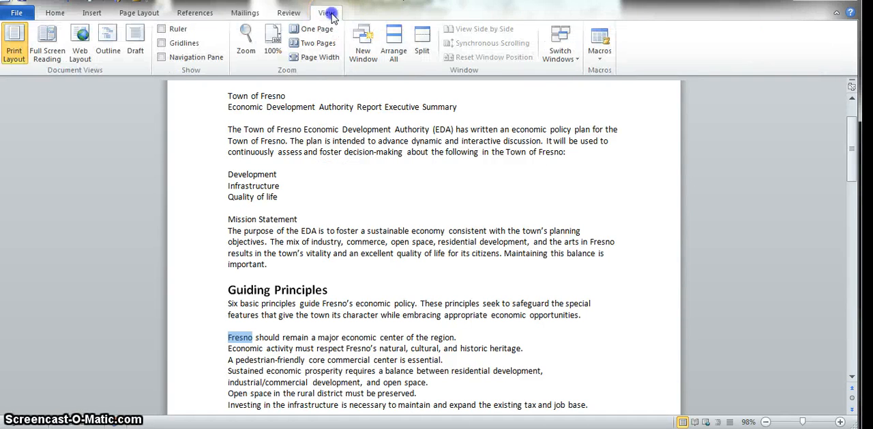
{"action": "left_click", "coordinate": [424, 41]}
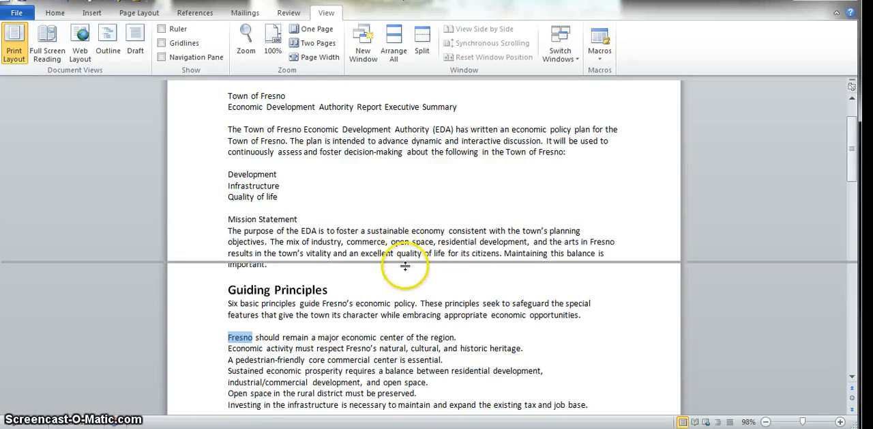
{"action": "left_click", "coordinate": [406, 277]}
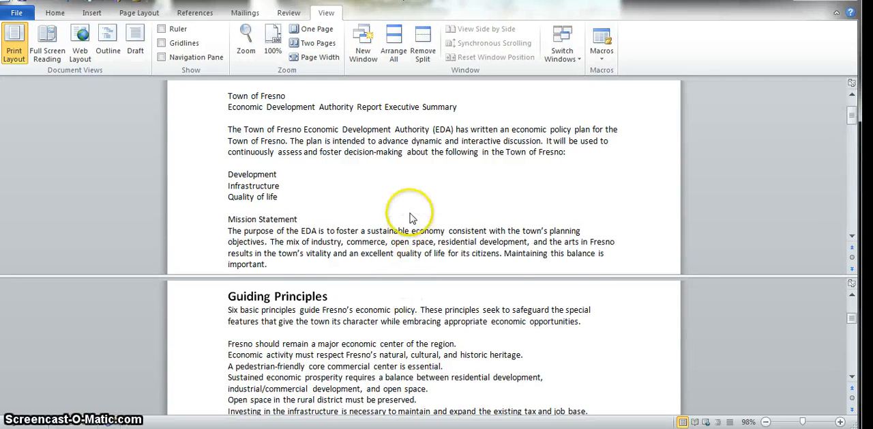
Browse the document in the upper pane down to "Proposed Actions" and back to the "Town of Fresno" title.
{"action": "scroll", "coordinate": [403, 216], "scroll_direction": "up", "scroll_amount": 2}
{"action": "scroll", "coordinate": [414, 201], "scroll_direction": "down", "scroll_amount": 2}
{"action": "scroll", "coordinate": [414, 207], "scroll_direction": "down", "scroll_amount": 15}
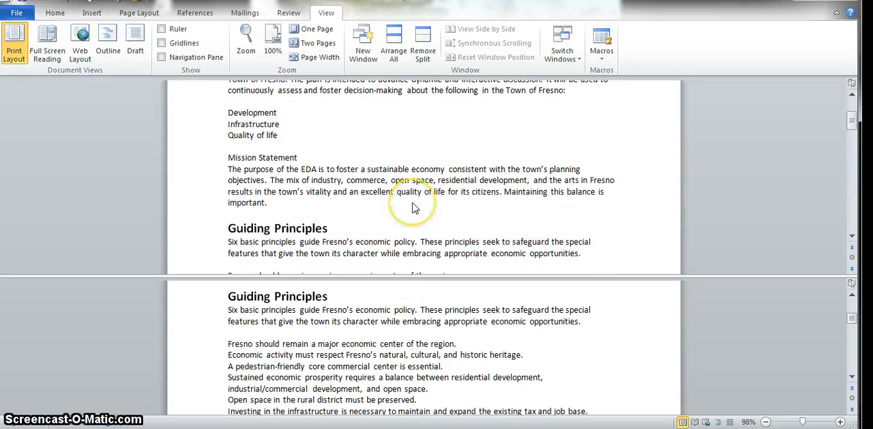
{"action": "scroll", "coordinate": [414, 207], "scroll_direction": "up", "scroll_amount": 10}
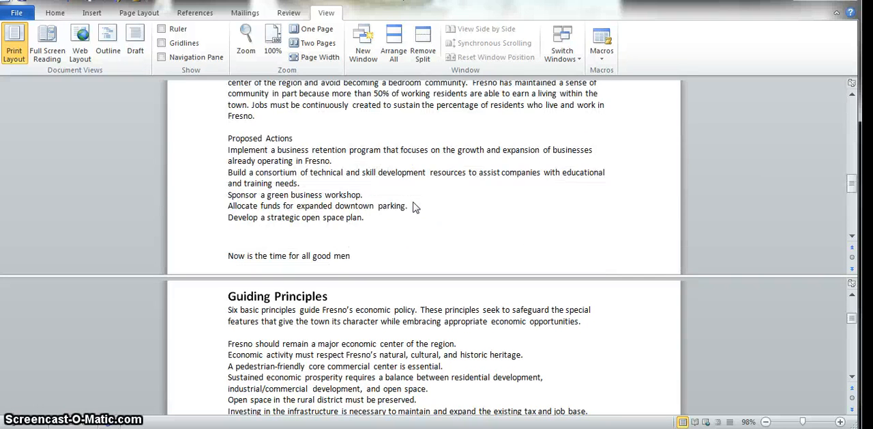
{"action": "scroll", "coordinate": [414, 207], "scroll_direction": "down", "scroll_amount": 3}
{"action": "scroll", "coordinate": [414, 207], "scroll_direction": "up", "scroll_amount": 9}
{"action": "scroll", "coordinate": [414, 207], "scroll_direction": "up", "scroll_amount": 3}
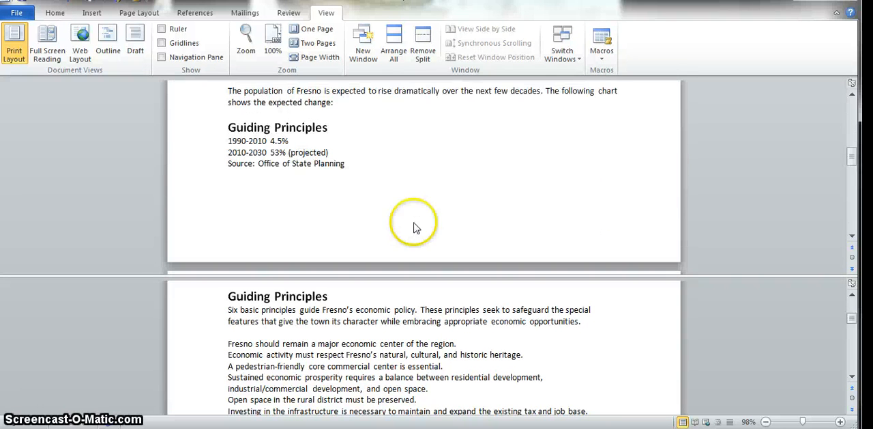
{"action": "scroll", "coordinate": [444, 199], "scroll_direction": "up", "scroll_amount": 9}
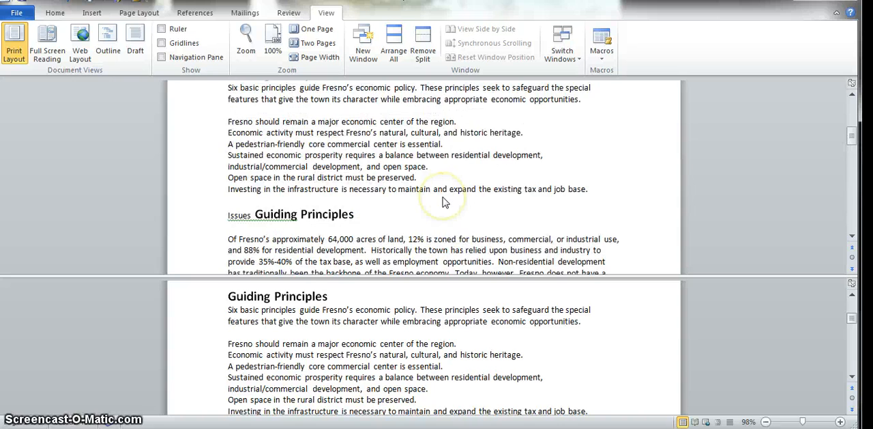
{"action": "scroll", "coordinate": [444, 199], "scroll_direction": "up", "scroll_amount": 1}
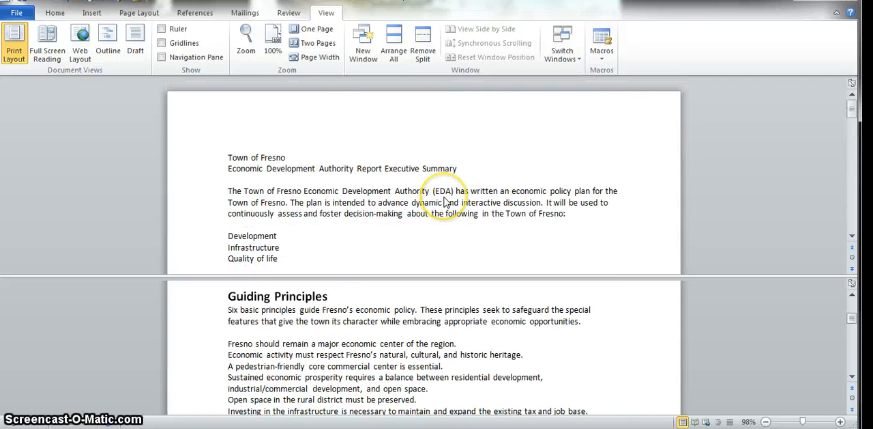
{"action": "scroll", "coordinate": [444, 199], "scroll_direction": "down", "scroll_amount": 1}
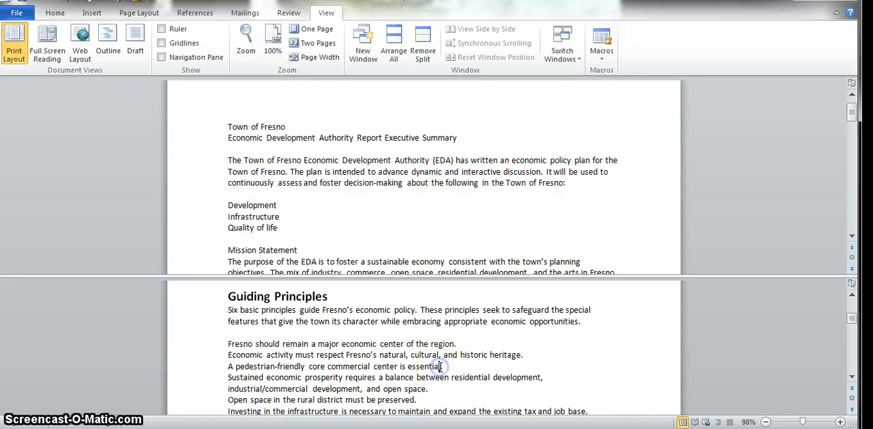
Browse the lower pane independently down to "Years Population Growth" and back to the first "Guiding Principles" section.
{"action": "left_click", "coordinate": [433, 232]}
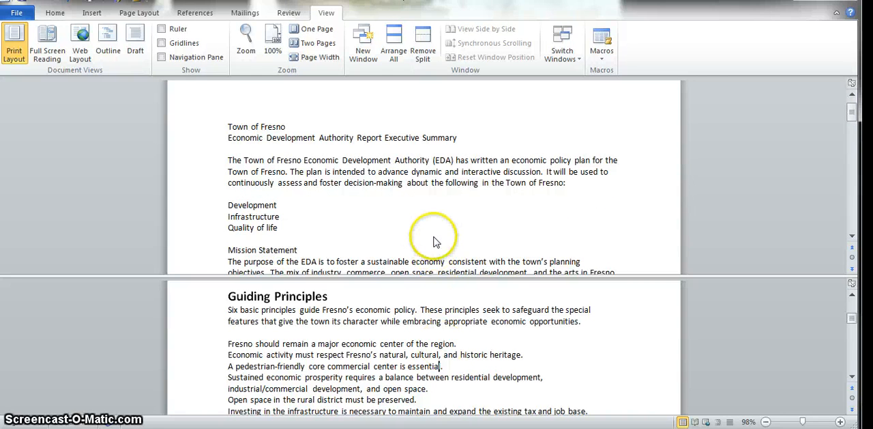
{"action": "left_click", "coordinate": [433, 352]}
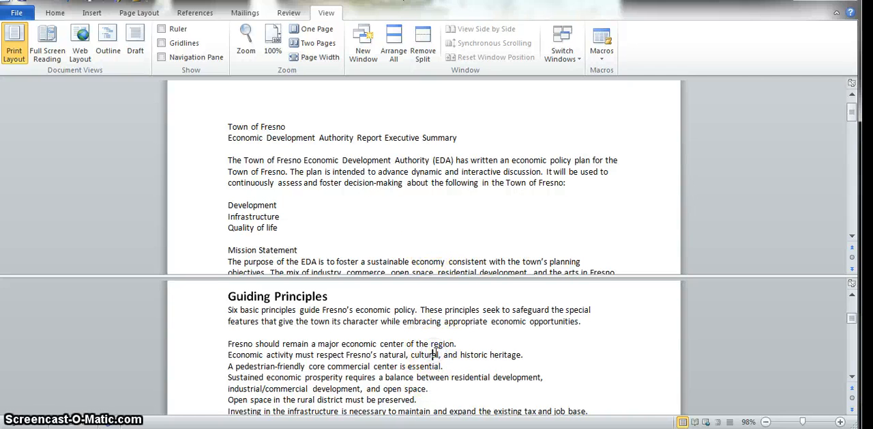
{"action": "scroll", "coordinate": [440, 341], "scroll_direction": "down", "scroll_amount": 8}
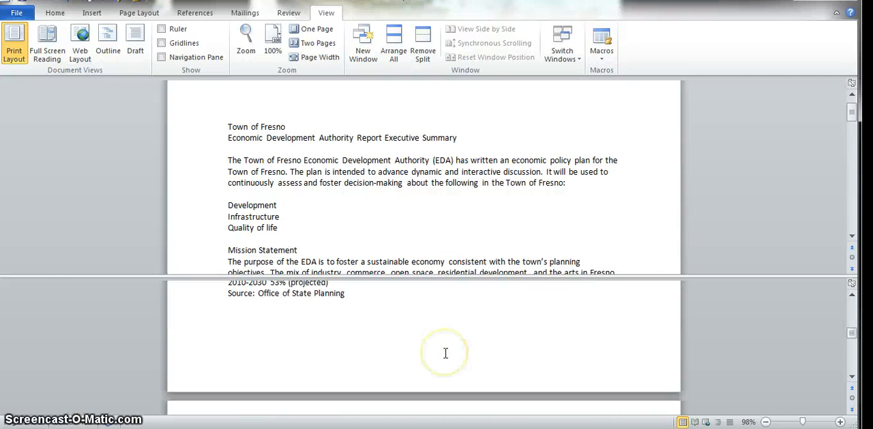
{"action": "scroll", "coordinate": [446, 352], "scroll_direction": "down", "scroll_amount": 10}
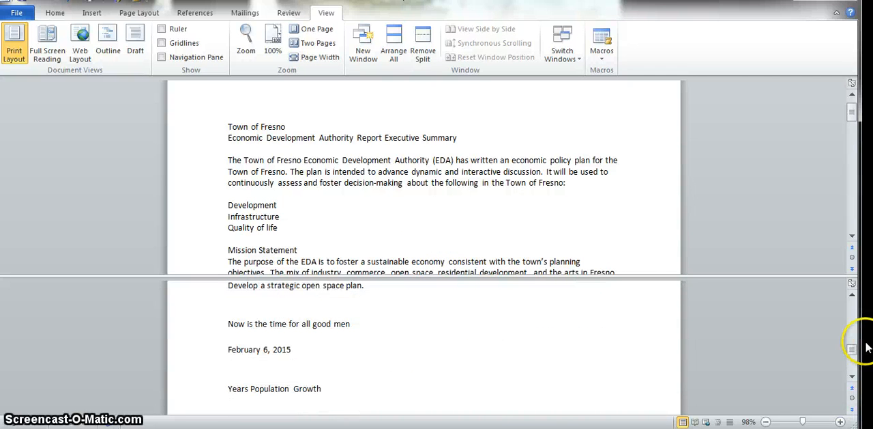
{"action": "left_click_drag", "start_coordinate": [852, 351], "coordinate": [858, 323]}
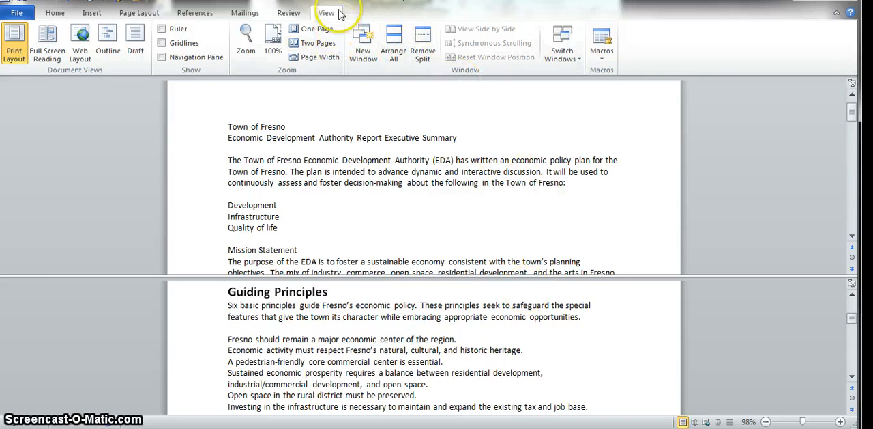
Remove the window split and look through the document in the single pane.
{"action": "left_click", "coordinate": [422, 45]}
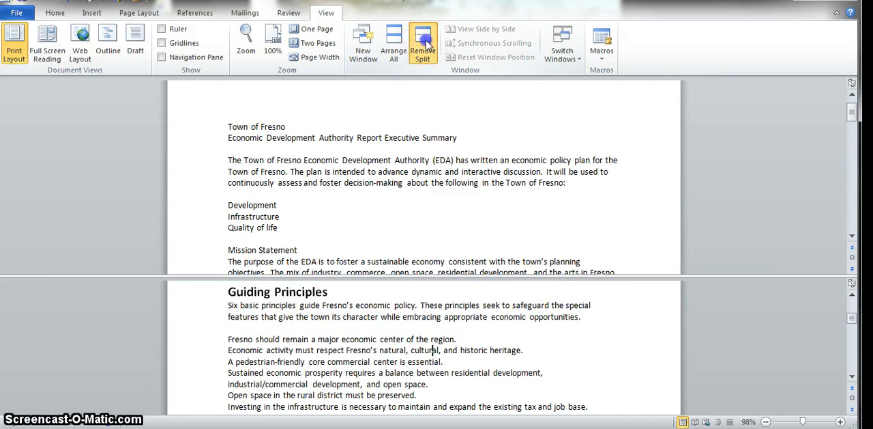
{"action": "scroll", "coordinate": [553, 234], "scroll_direction": "down", "scroll_amount": 9}
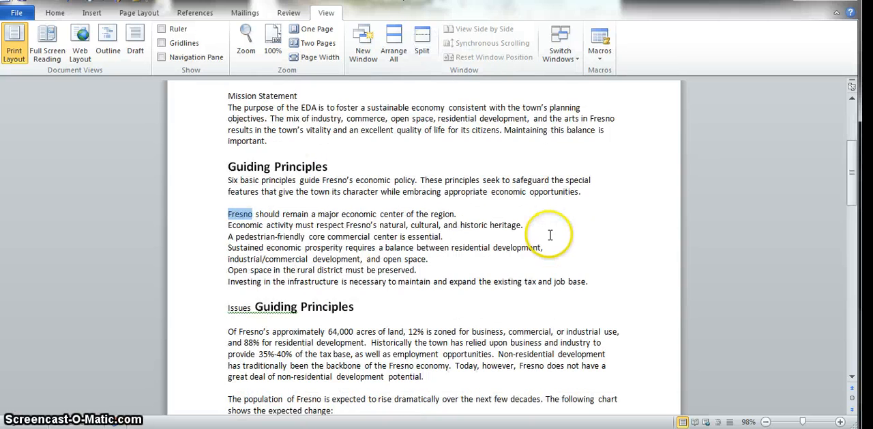
{"action": "scroll", "coordinate": [550, 236], "scroll_direction": "down", "scroll_amount": 3}
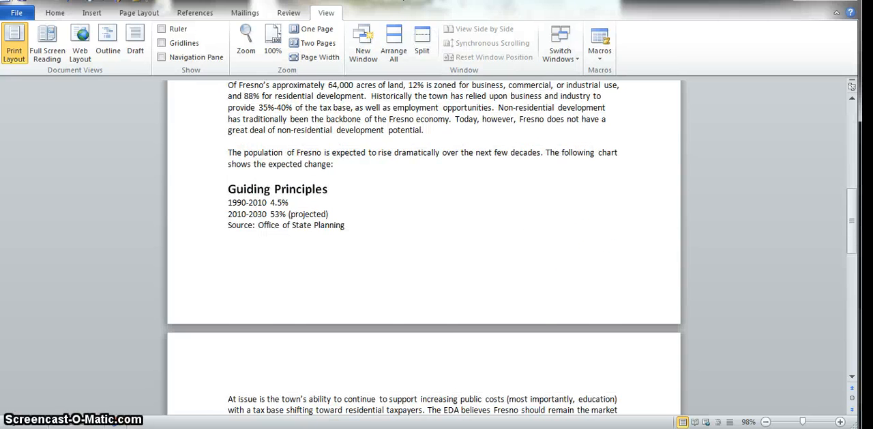
Start a spelling and grammar check of the document and correct "sutainable" to "sustainable" in the Mission Statement.
{"action": "scroll", "coordinate": [550, 236], "scroll_direction": "up", "scroll_amount": 12}
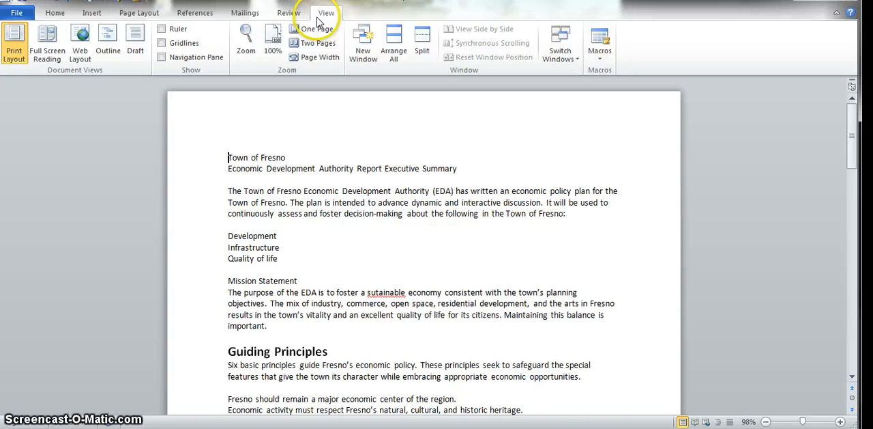
{"action": "left_click", "coordinate": [287, 15]}
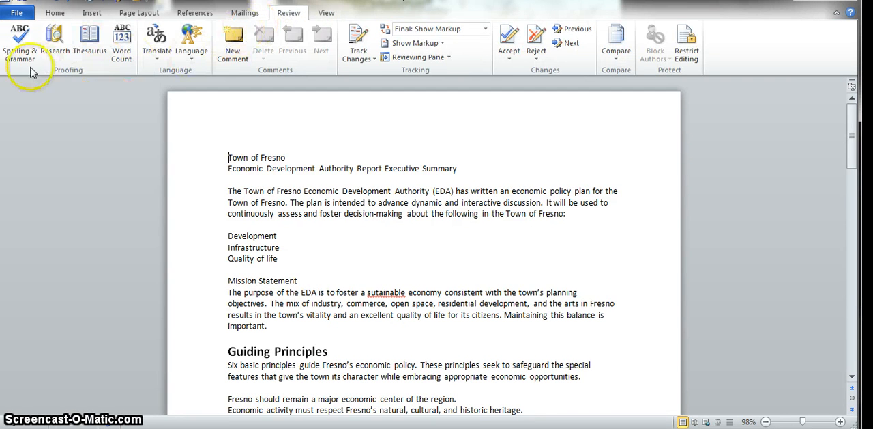
{"action": "left_click", "coordinate": [21, 49]}
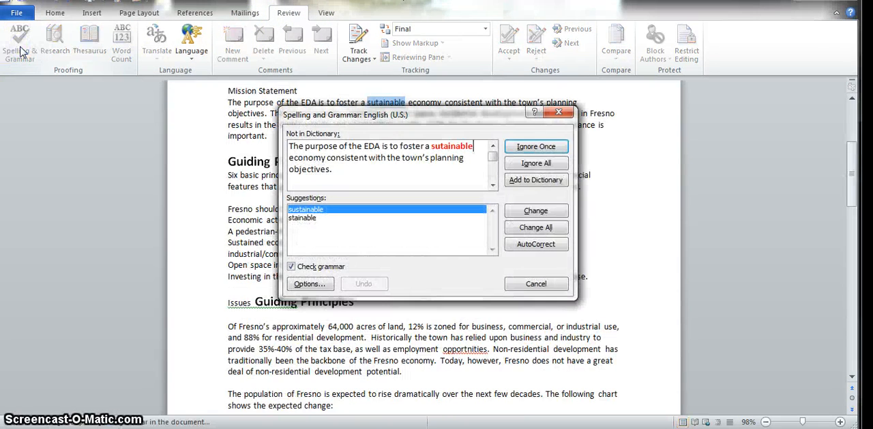
{"action": "left_click_drag", "start_coordinate": [500, 115], "coordinate": [476, 127]}
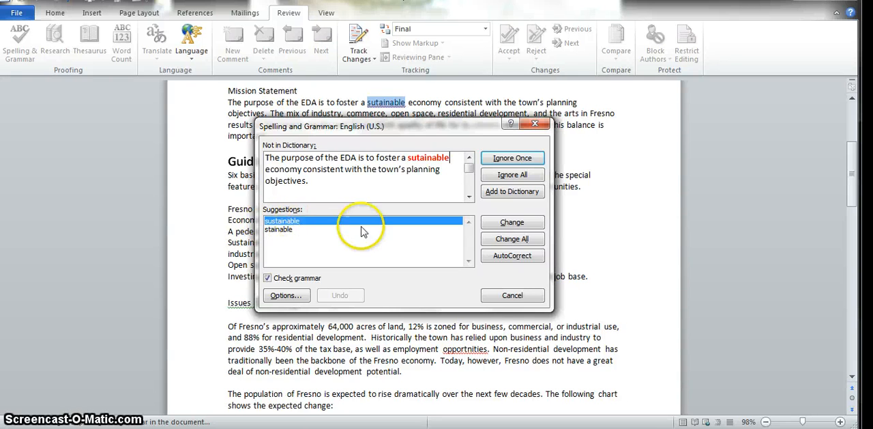
{"action": "left_click", "coordinate": [511, 225]}
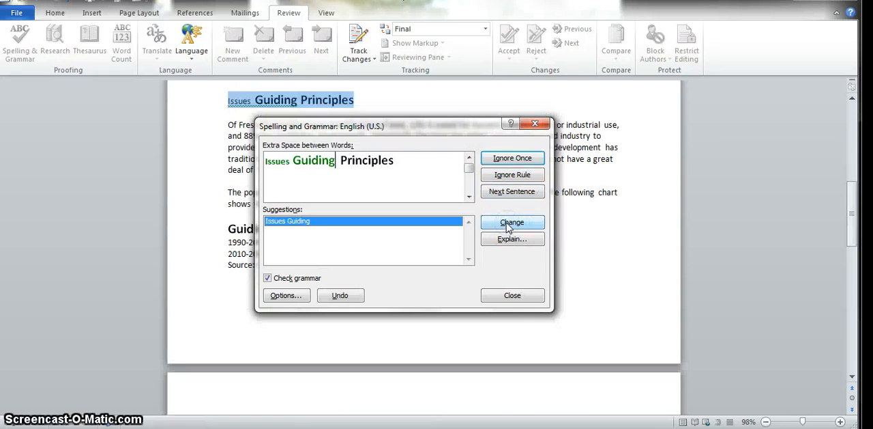
Ignore the extra-space issue in "Issues Guiding Principles" once and correct "opportnities" to "opportunities".
{"action": "left_click_drag", "start_coordinate": [469, 130], "coordinate": [468, 169]}
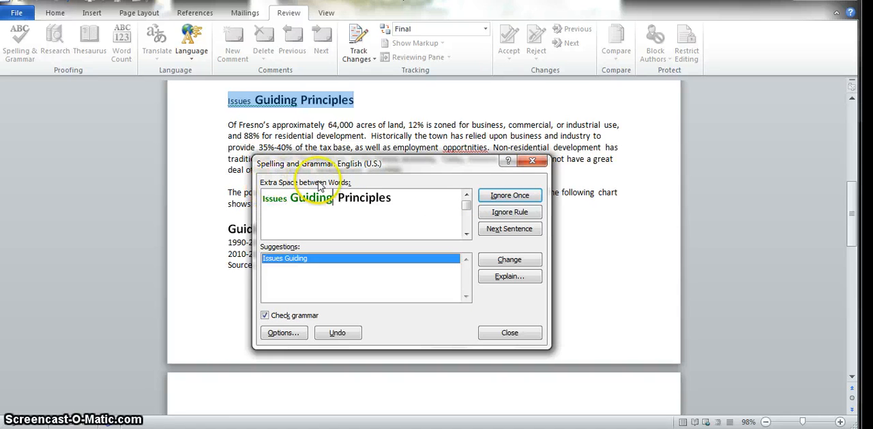
{"action": "left_click", "coordinate": [507, 196]}
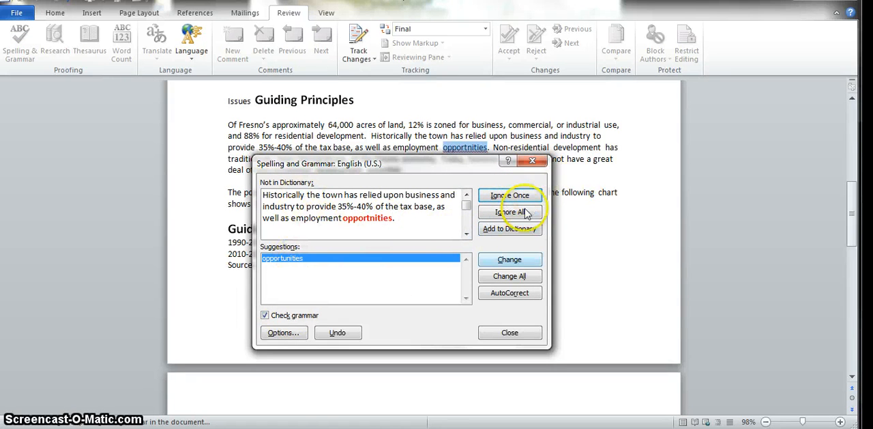
{"action": "left_click", "coordinate": [509, 262]}
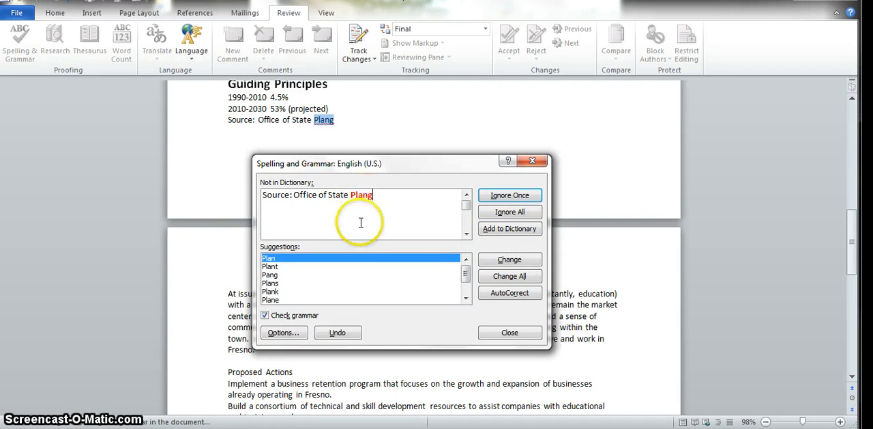
Correct "Plang" to "Planning" directly in the document's source line, then resume and finish the spelling check.
{"action": "left_click", "coordinate": [321, 122]}
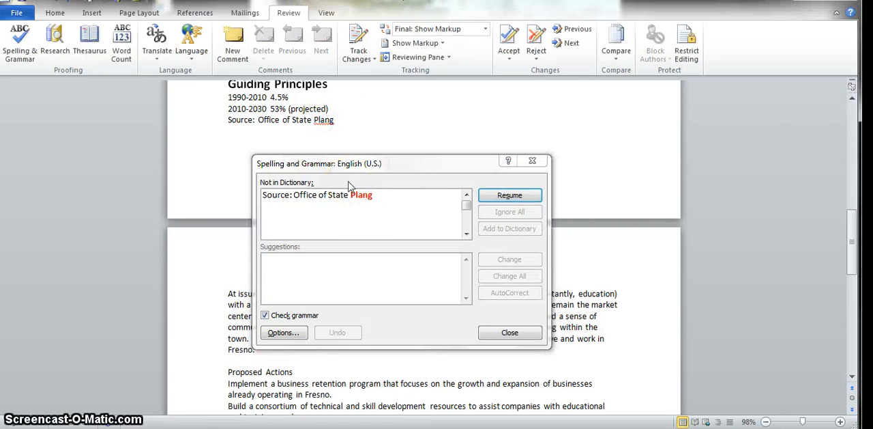
{"action": "type", "text": "nin"}
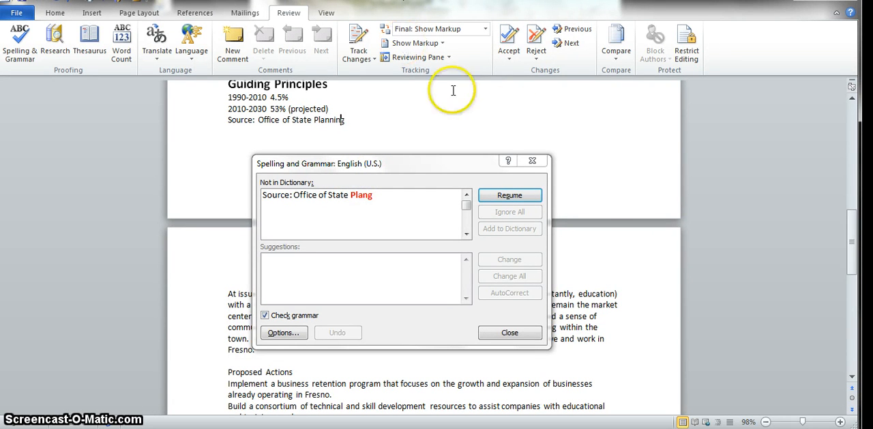
{"action": "left_click", "coordinate": [514, 196]}
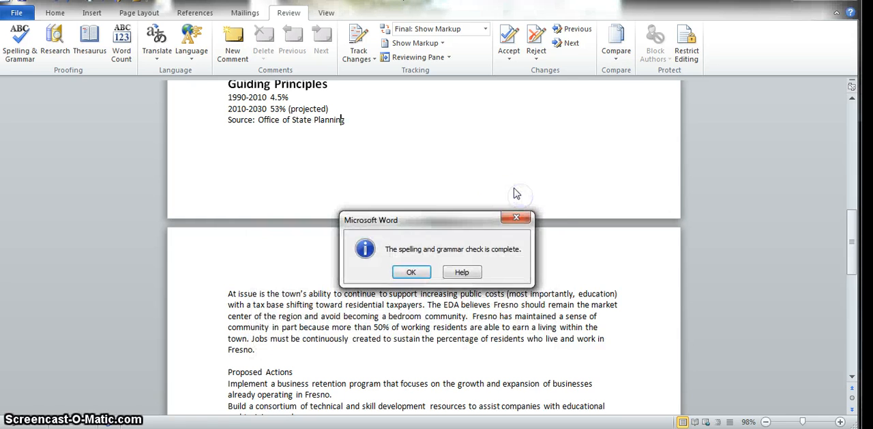
{"action": "left_click", "coordinate": [408, 272]}
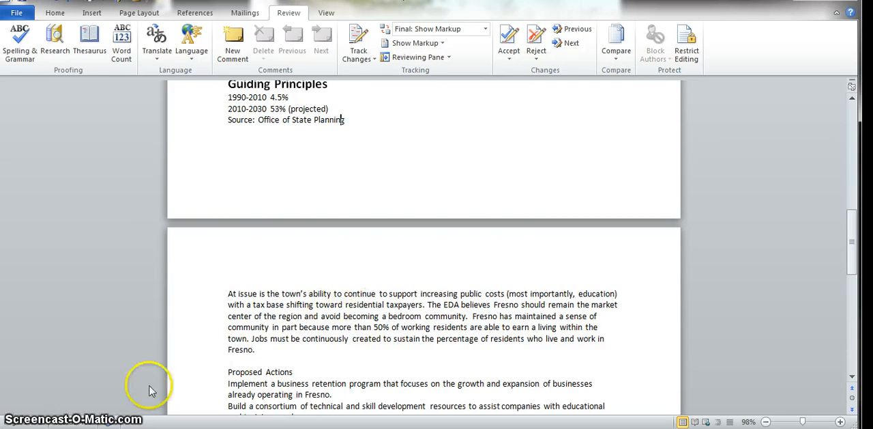
Add the line "Fresno City College" at the end of the document and start a new line below it.
{"action": "key", "text": "ctrl+End"}
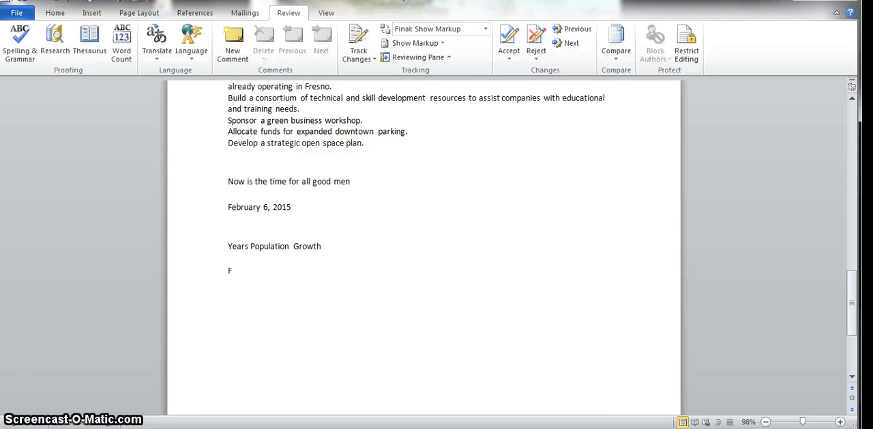
{"action": "type", "text": "sno City College"}
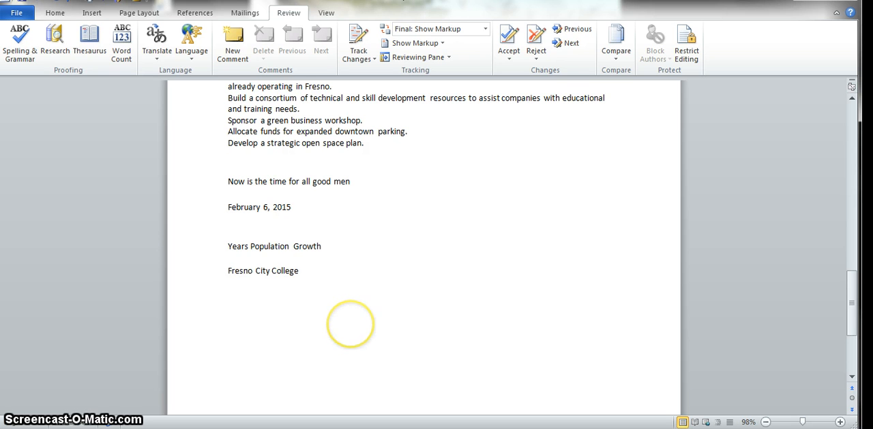
{"action": "key", "text": "Return"}
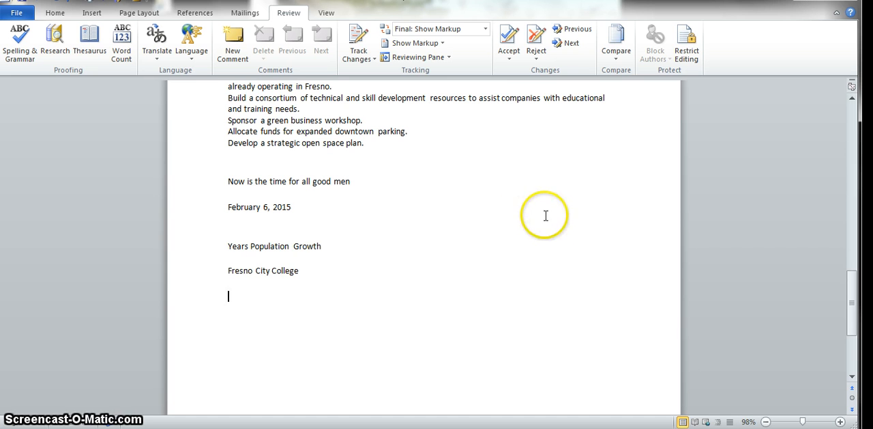
Open the AutoCorrect options from the Word proofing settings.
{"action": "left_click", "coordinate": [16, 15]}
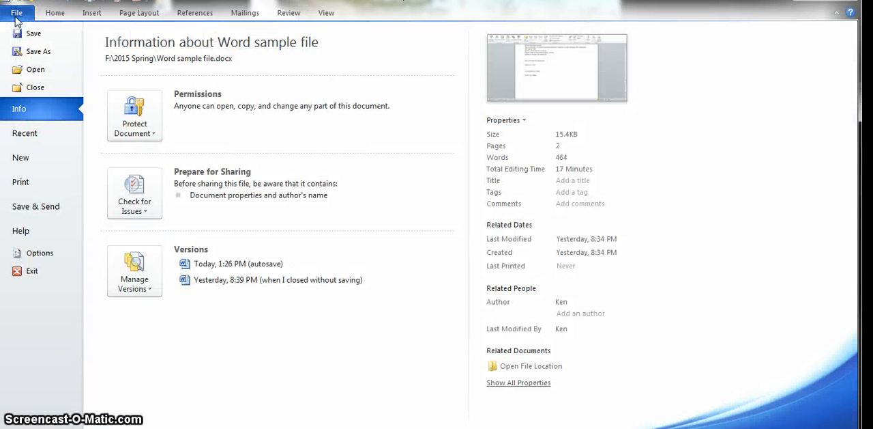
{"action": "left_click", "coordinate": [43, 252]}
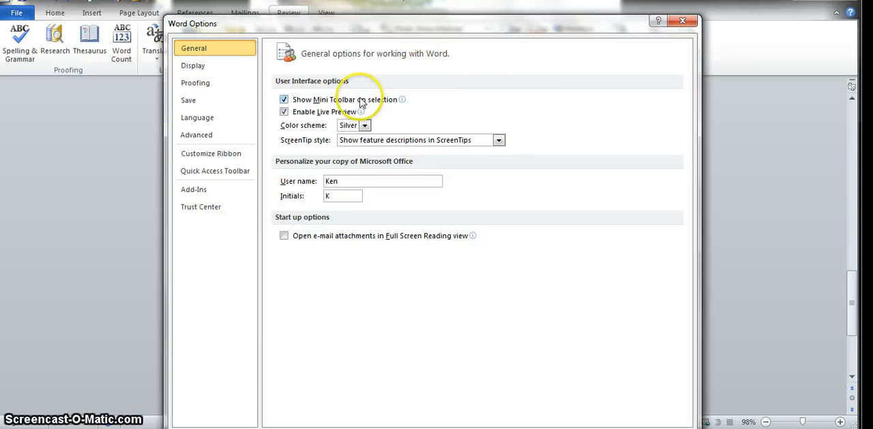
{"action": "left_click", "coordinate": [209, 84]}
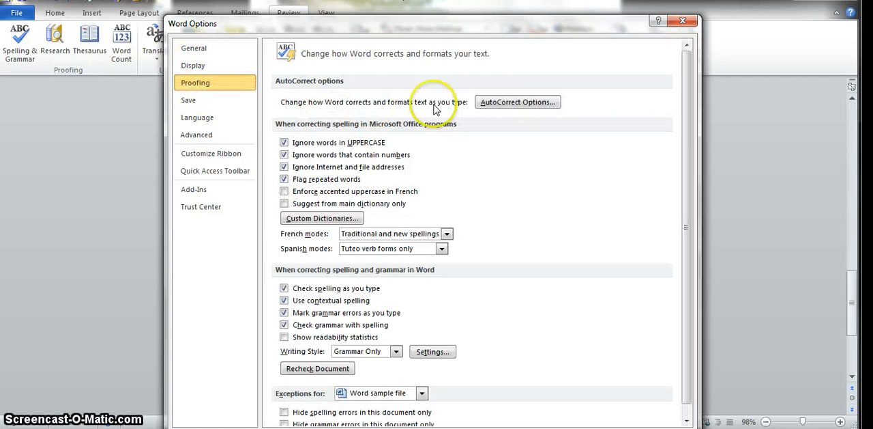
{"action": "left_click", "coordinate": [515, 102]}
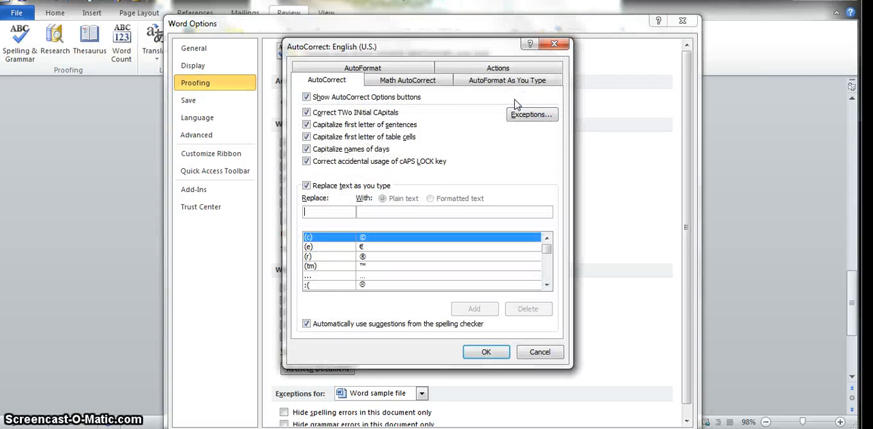
Add an AutoCorrect entry that replaces "fcc" with "Fresno City College" and confirm it.
{"action": "left_click", "coordinate": [346, 212]}
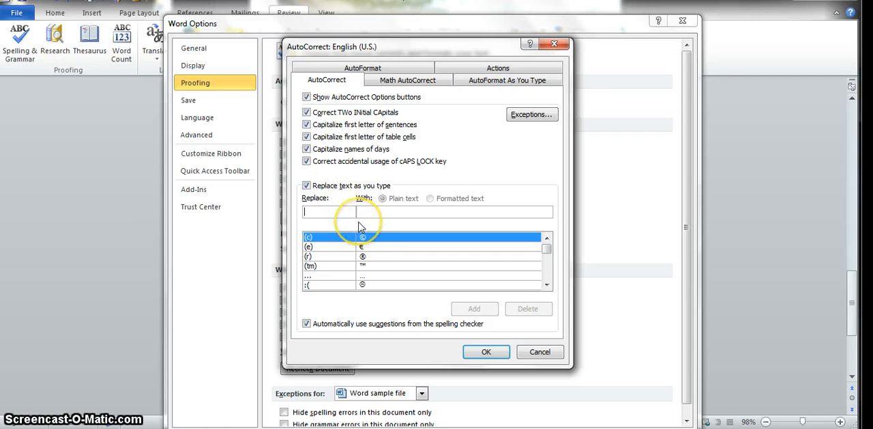
{"action": "type", "text": "fcc"}
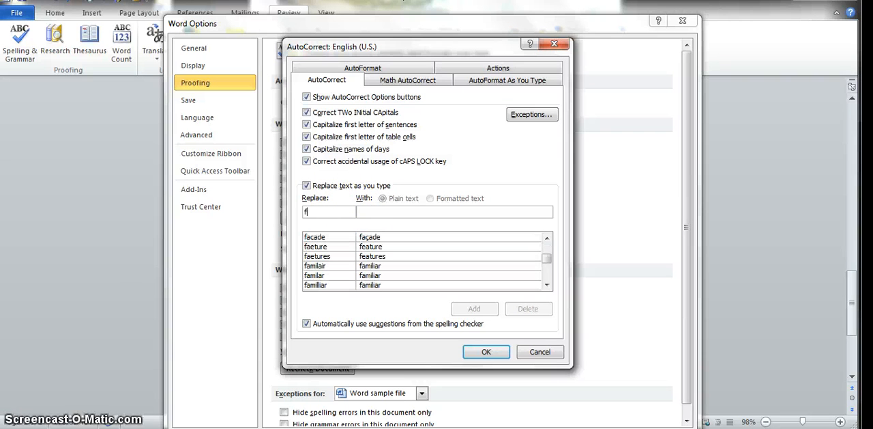
{"action": "left_click", "coordinate": [373, 212]}
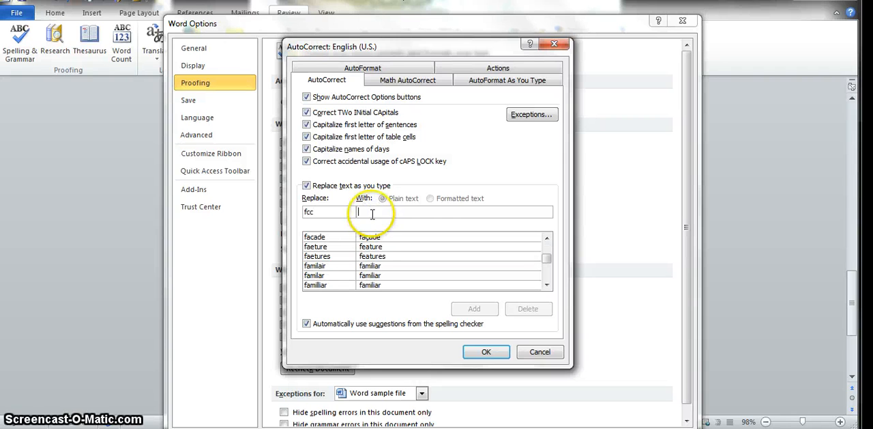
{"action": "type", "text": "Fresno City"}
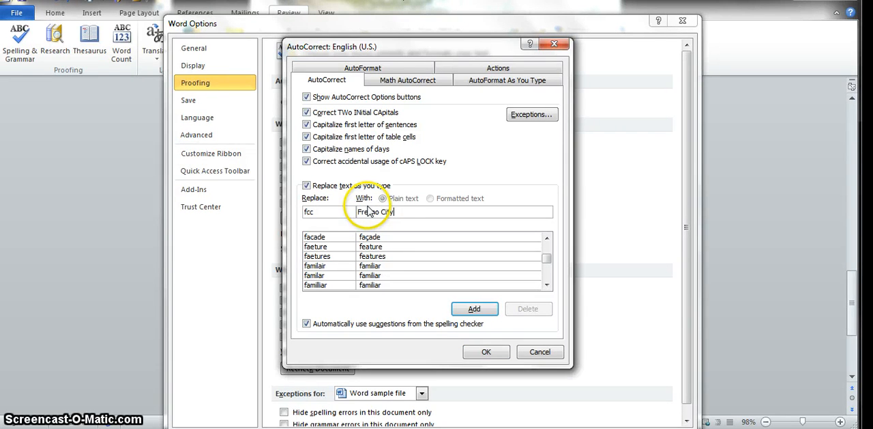
{"action": "type", "text": " College"}
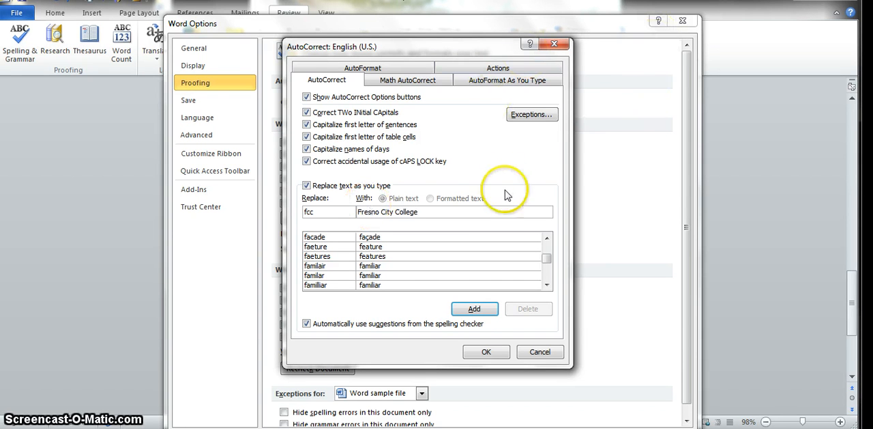
{"action": "left_click", "coordinate": [475, 309]}
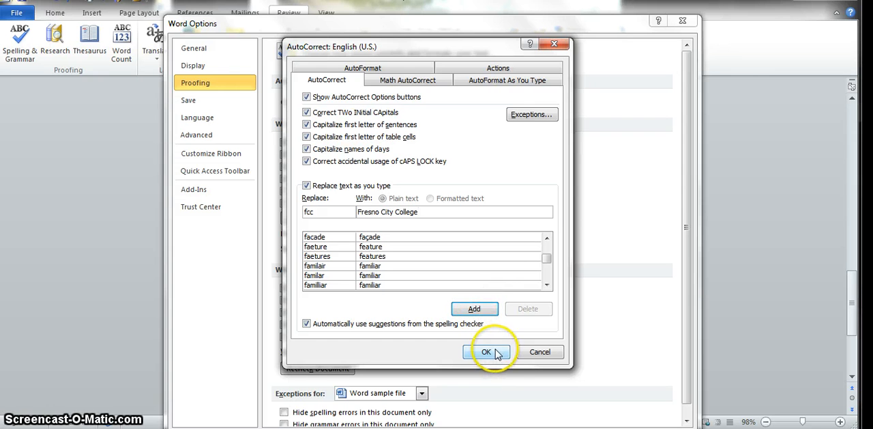
{"action": "left_click", "coordinate": [483, 311]}
{"action": "left_click", "coordinate": [486, 351]}
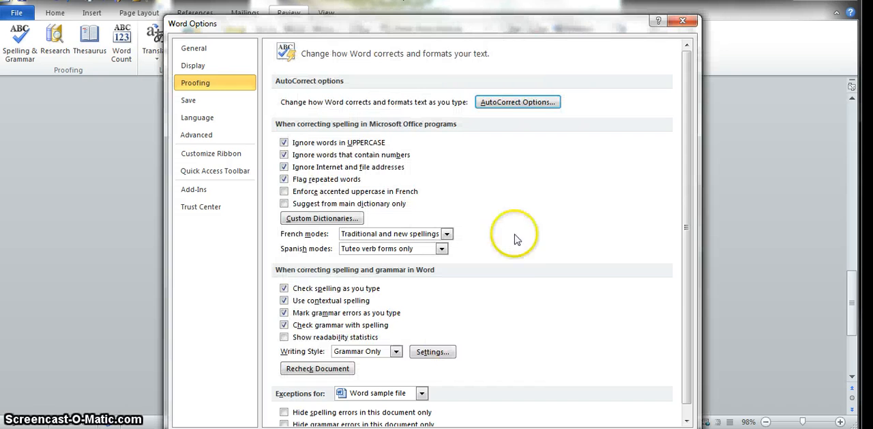
Close the Word options and enter the abbreviation "fcc" on the document's last line to expand it.
{"action": "left_click", "coordinate": [684, 23]}
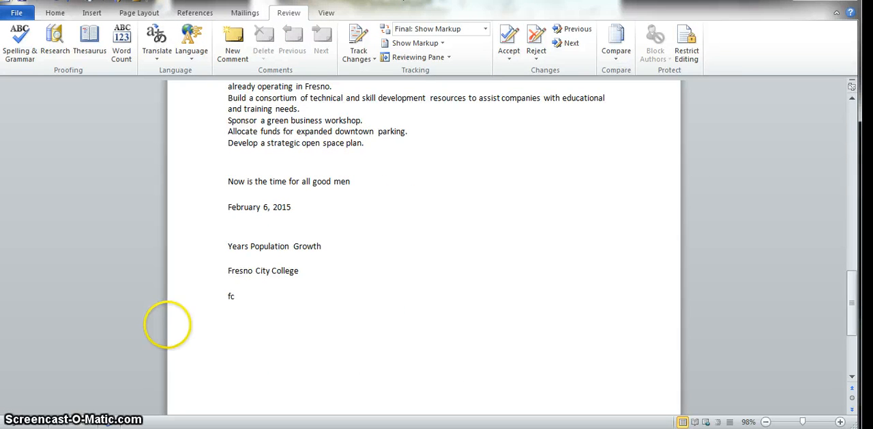
{"action": "key", "text": "Return"}
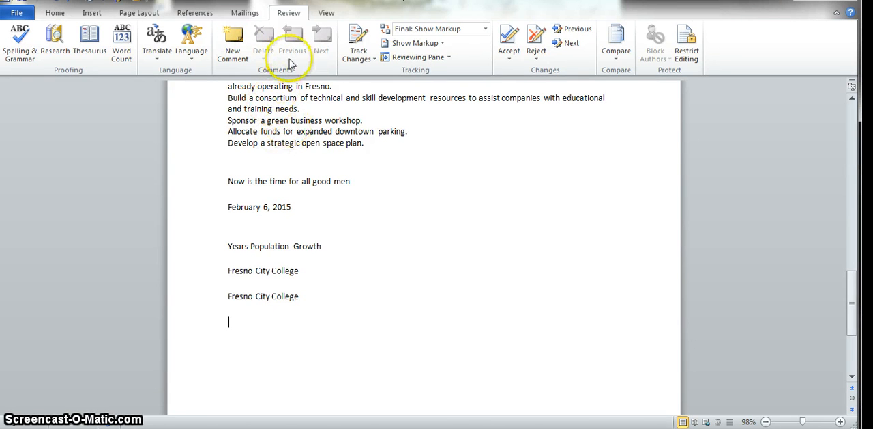
Review the document's information, including the author details, and show all of its properties.
{"action": "left_click", "coordinate": [17, 14]}
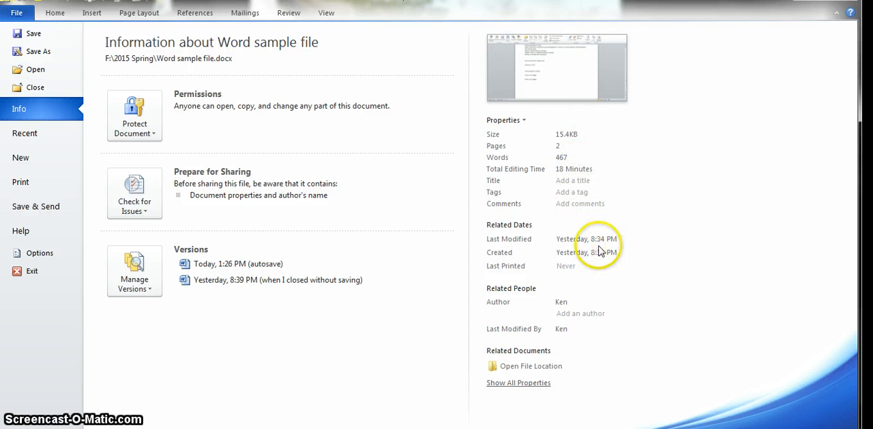
{"action": "left_click", "coordinate": [578, 313]}
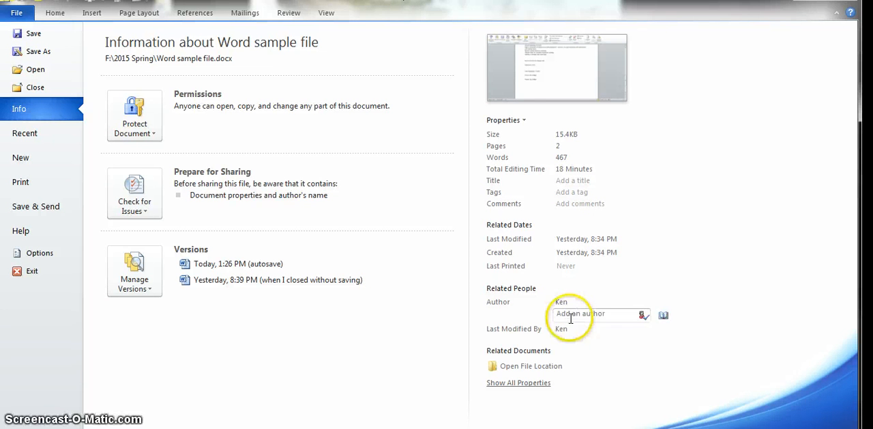
{"action": "left_click", "coordinate": [575, 330]}
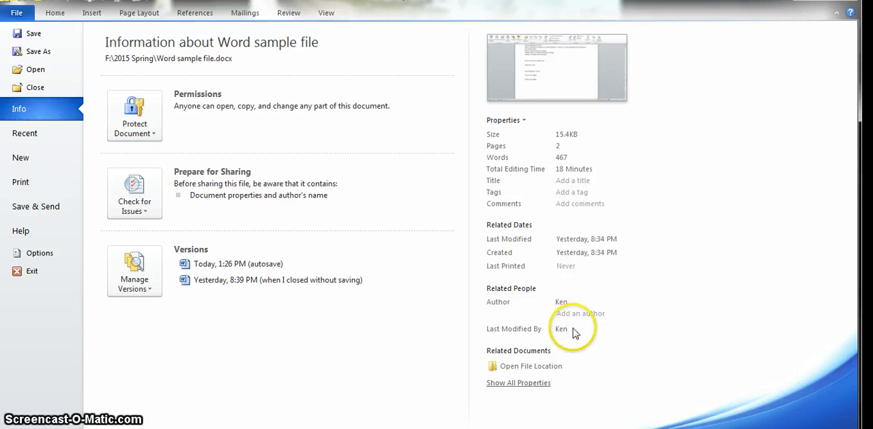
{"action": "left_click", "coordinate": [580, 313]}
{"action": "left_click", "coordinate": [577, 351]}
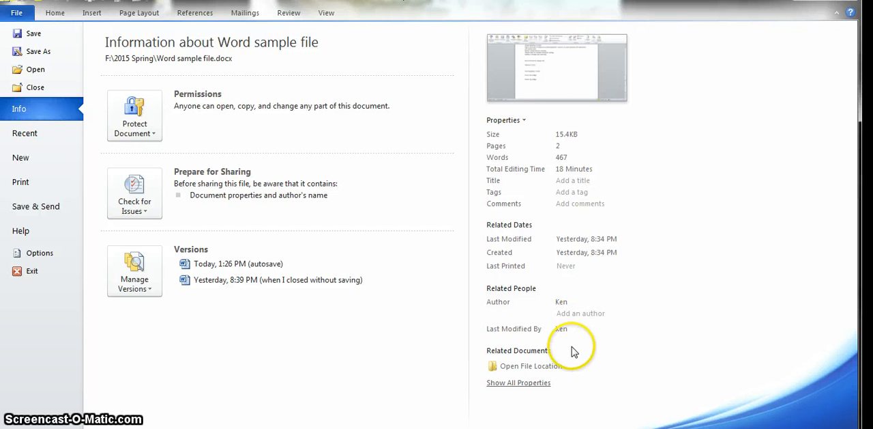
{"action": "left_click", "coordinate": [538, 384]}
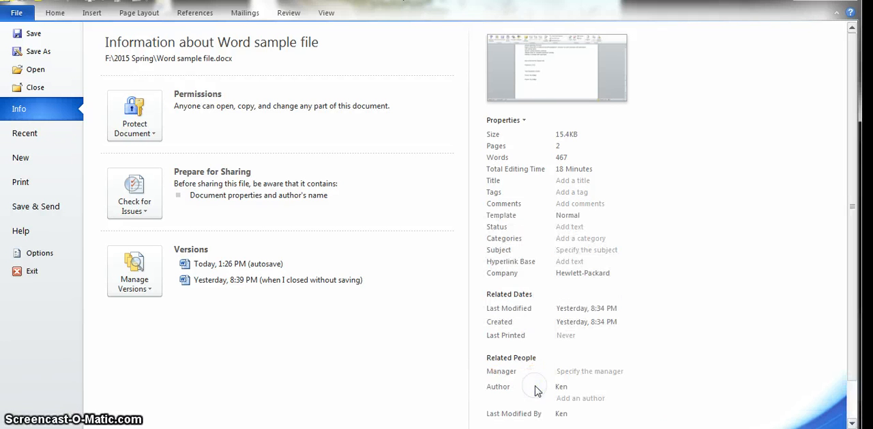
{"action": "scroll", "coordinate": [725, 164], "scroll_direction": "down", "scroll_amount": 3}
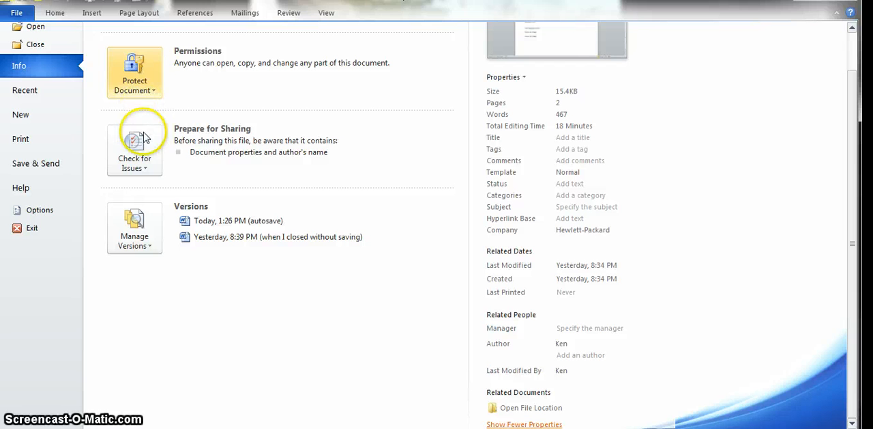
Look over the available document issue checks, including Inspect Document, and dismiss them without running any.
{"action": "left_click", "coordinate": [138, 158]}
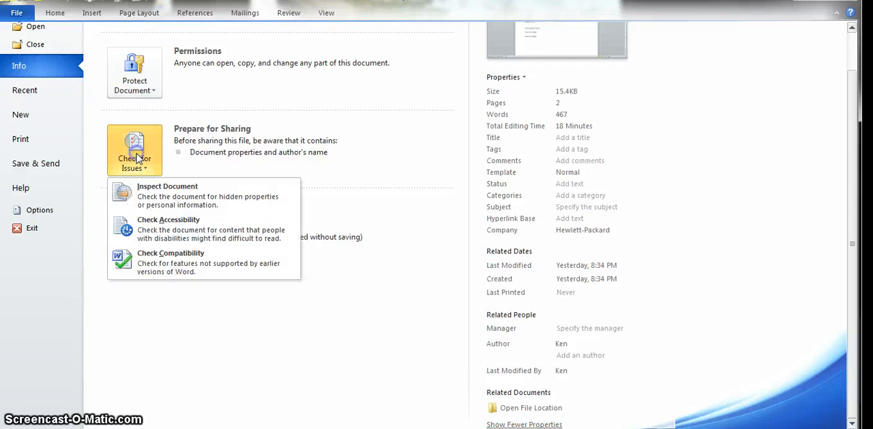
{"action": "left_click", "coordinate": [142, 197]}
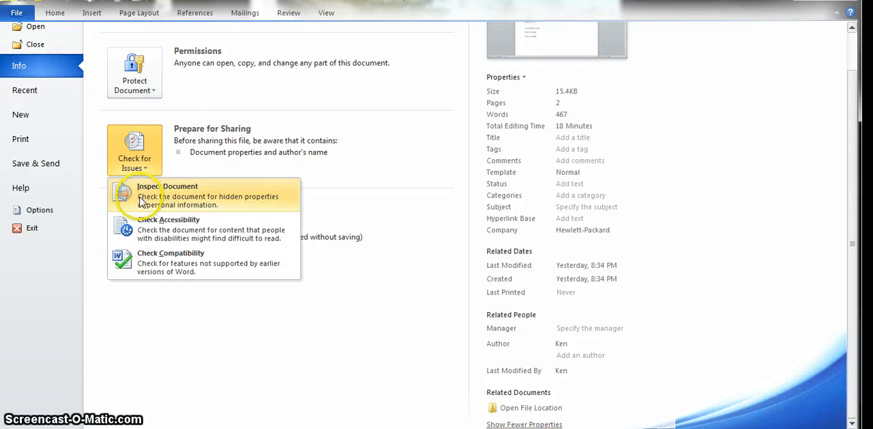
{"action": "left_click", "coordinate": [364, 314]}
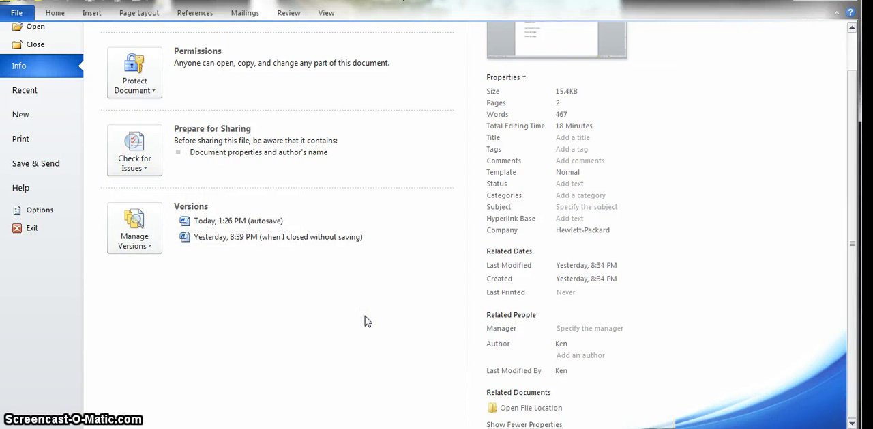